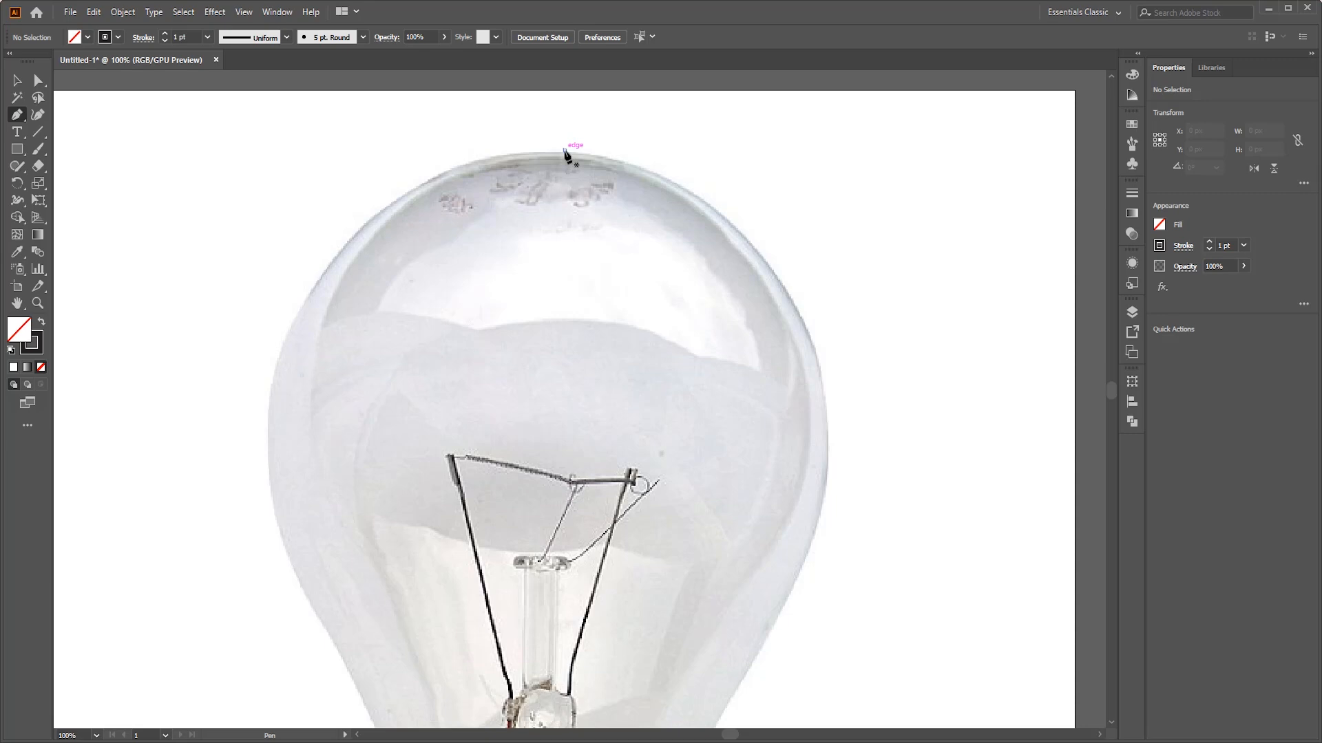
Step: Trace the glass bulb's right side with the Pen tool, from the top centre down to the metal base
scroll(812, 389, "down", 1)
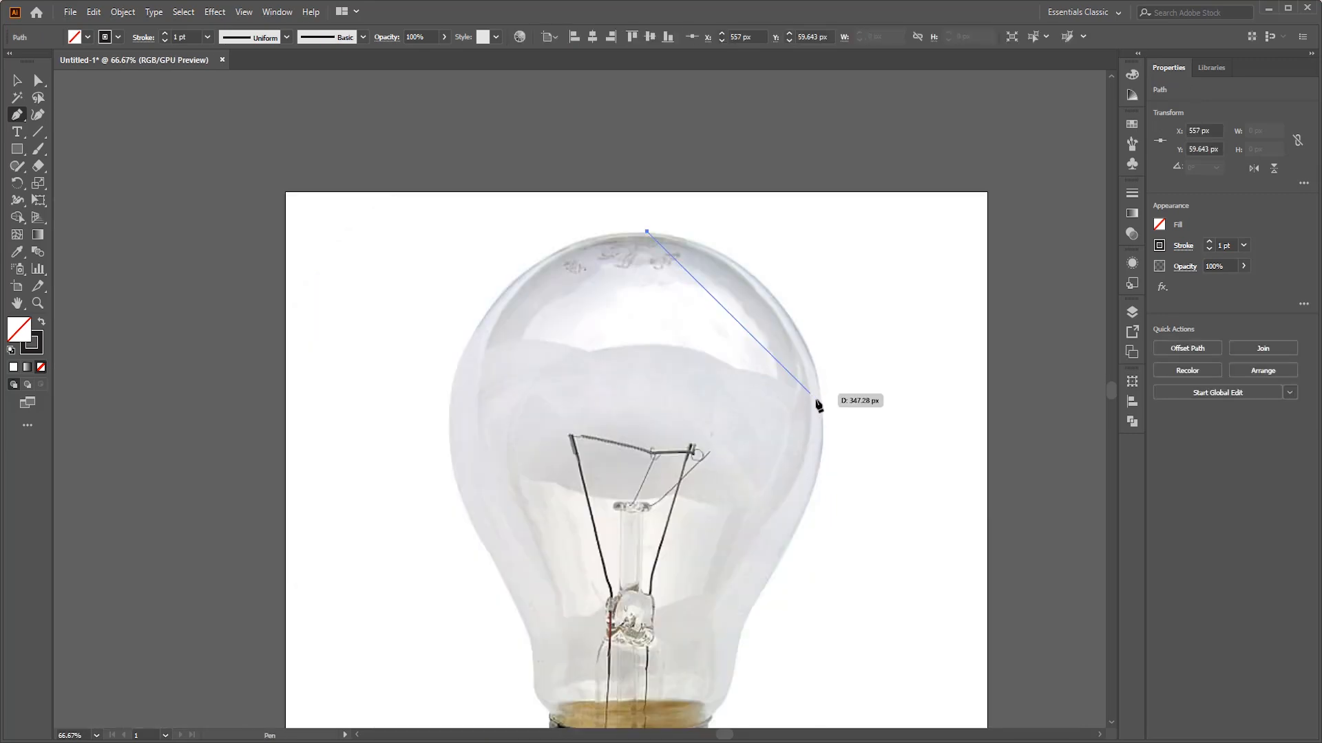
left_click_drag(824, 404, 855, 567)
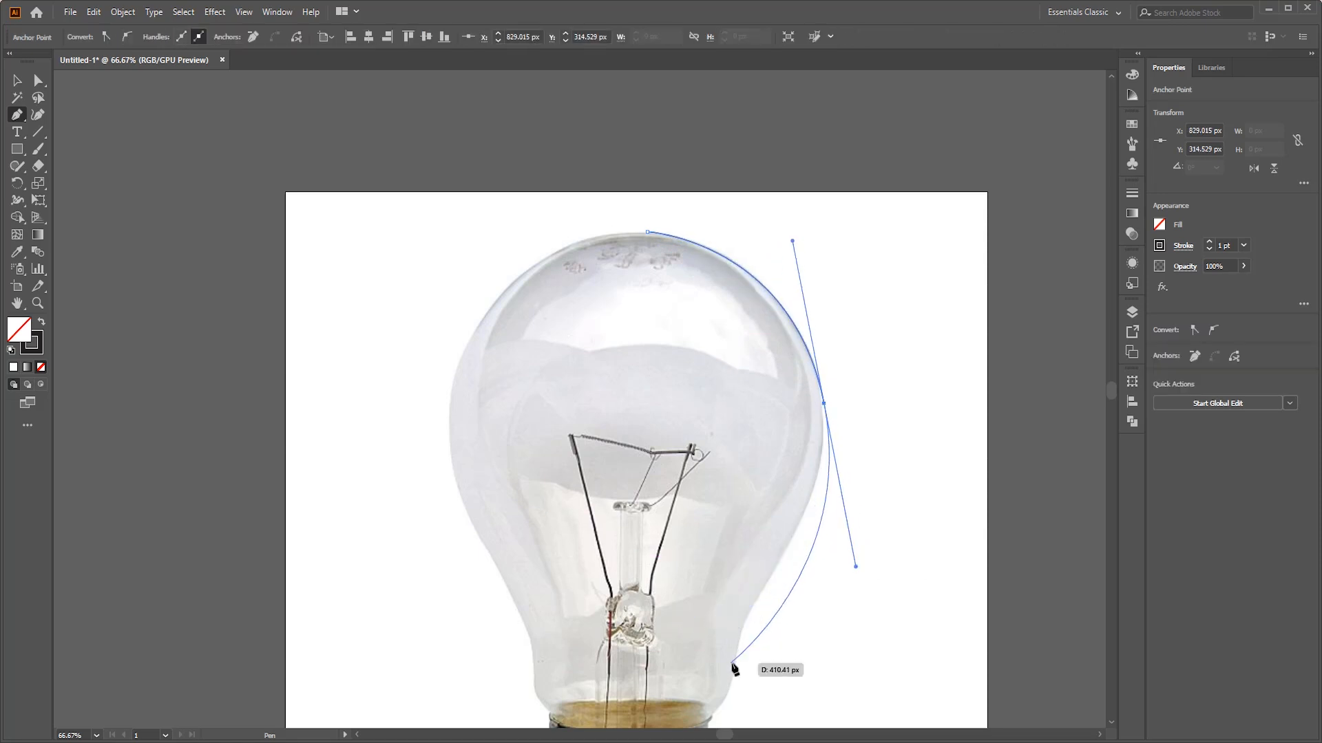
scroll(750, 661, "down", 4)
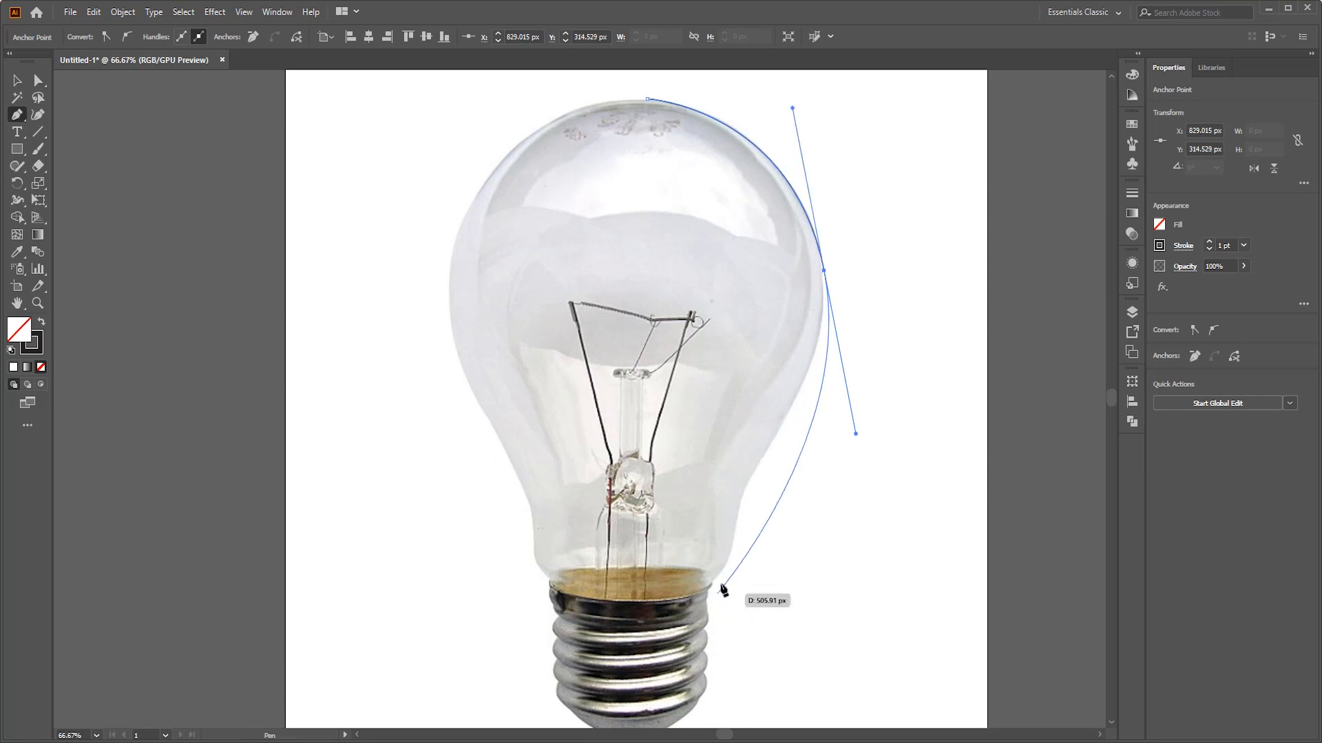
left_click(823, 271)
left_click_drag(763, 455, 699, 582)
Step: Continue the outline along the glass's lower edge and up its left side, close it at the top centre and deselect it
left_click_drag(551, 584, 532, 496)
left_click_drag(468, 380, 444, 339)
left_click_drag(647, 99, 792, 109)
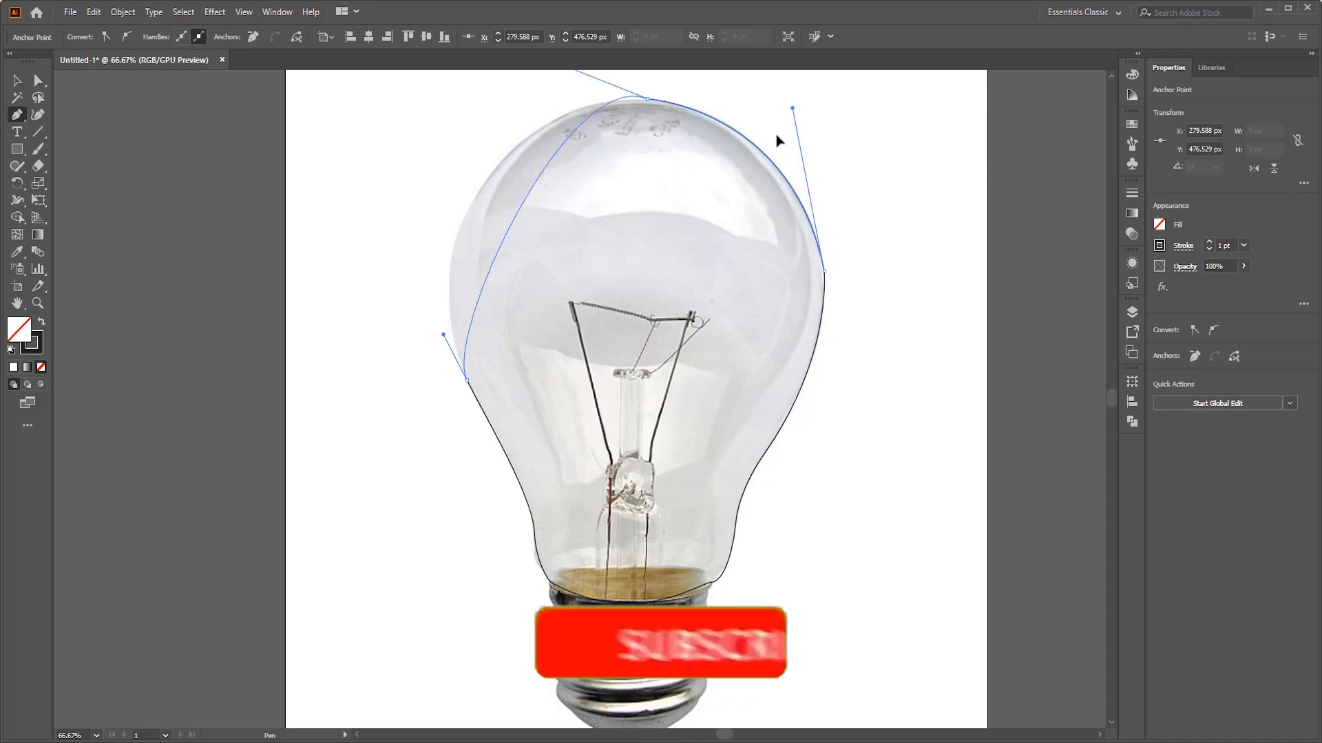
scroll(879, 254, "up", 3)
left_click_drag(879, 273, 871, 275)
scroll(653, 287, "up", 5)
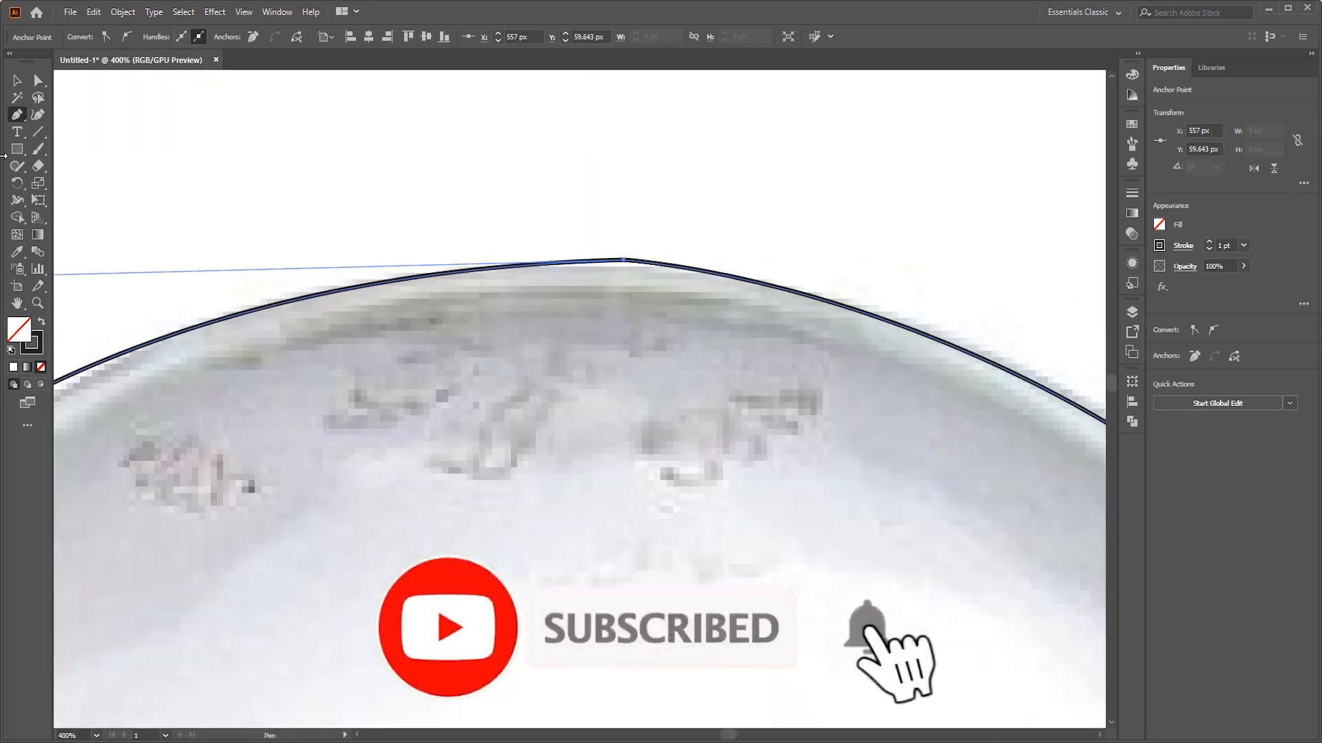
key("v")
left_click(626, 222)
Step: Trace the metal base's left edge with the Pen tool, following the screw threads down to the pointed tip
scroll(626, 222, "down", 5)
scroll(901, 339, "down", 4)
scroll(881, 348, "right", 1)
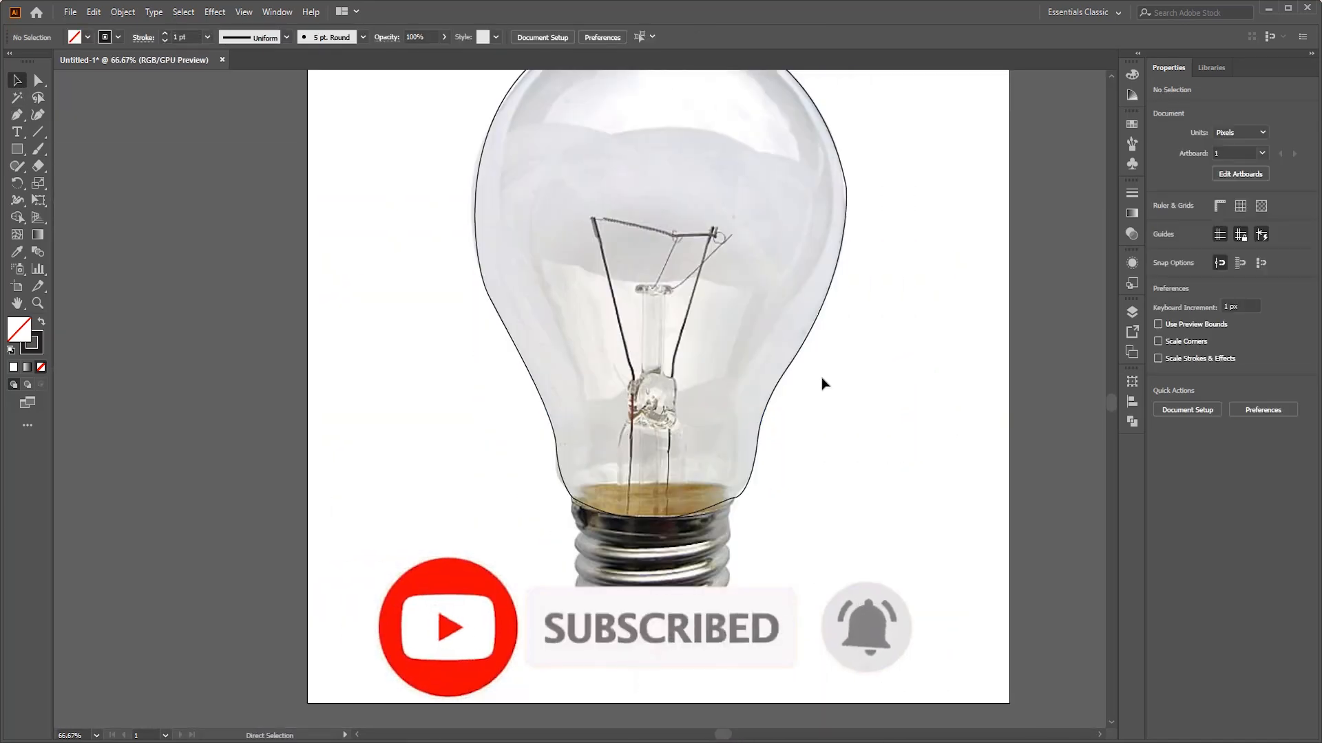
scroll(716, 508, "up", 1)
scroll(728, 522, "down", 2)
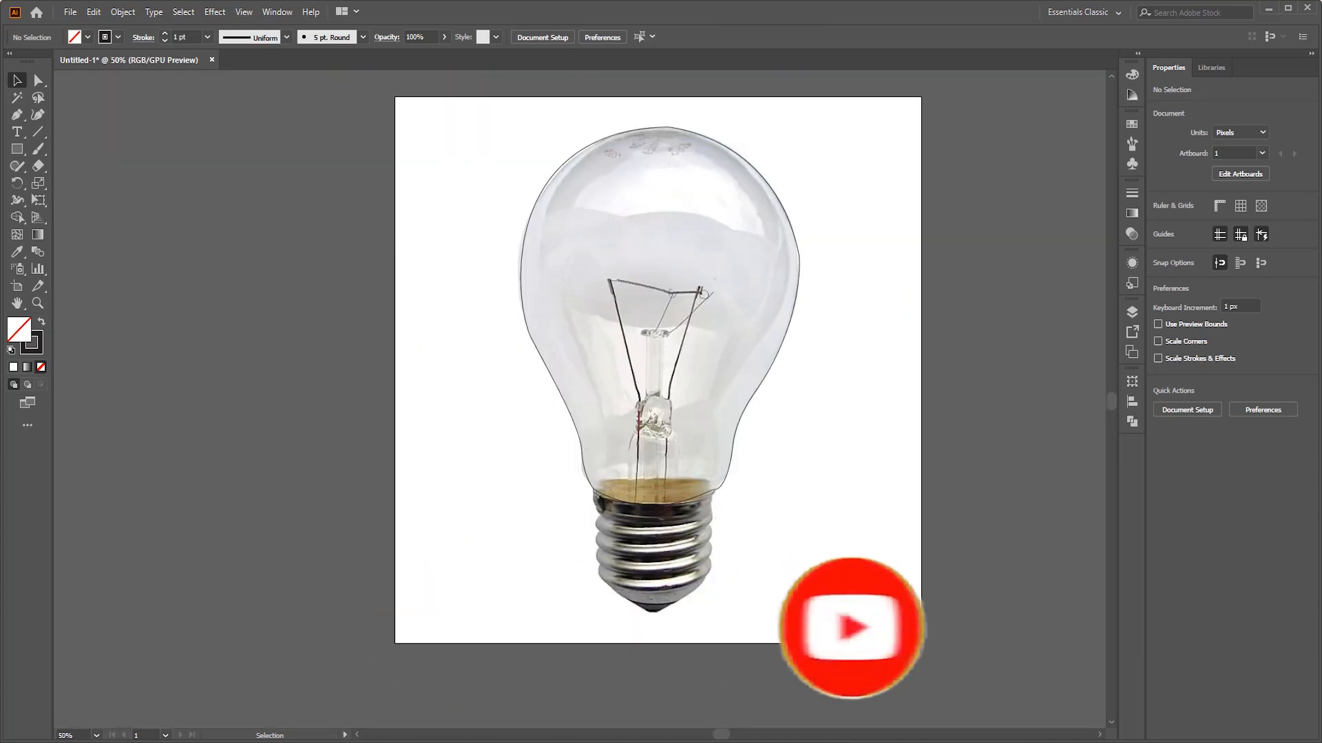
left_click(17, 114)
scroll(587, 592, "up", 2)
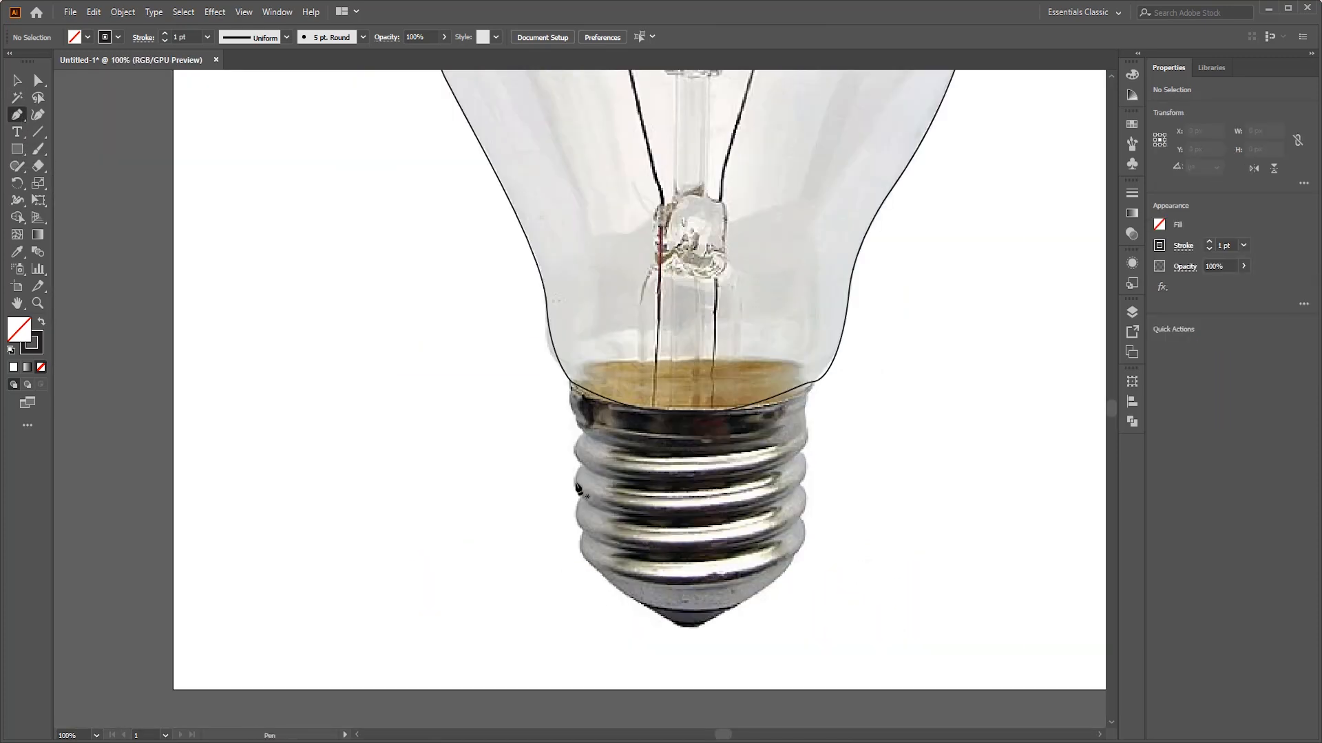
left_click(583, 430)
left_click_drag(601, 485, 606, 468)
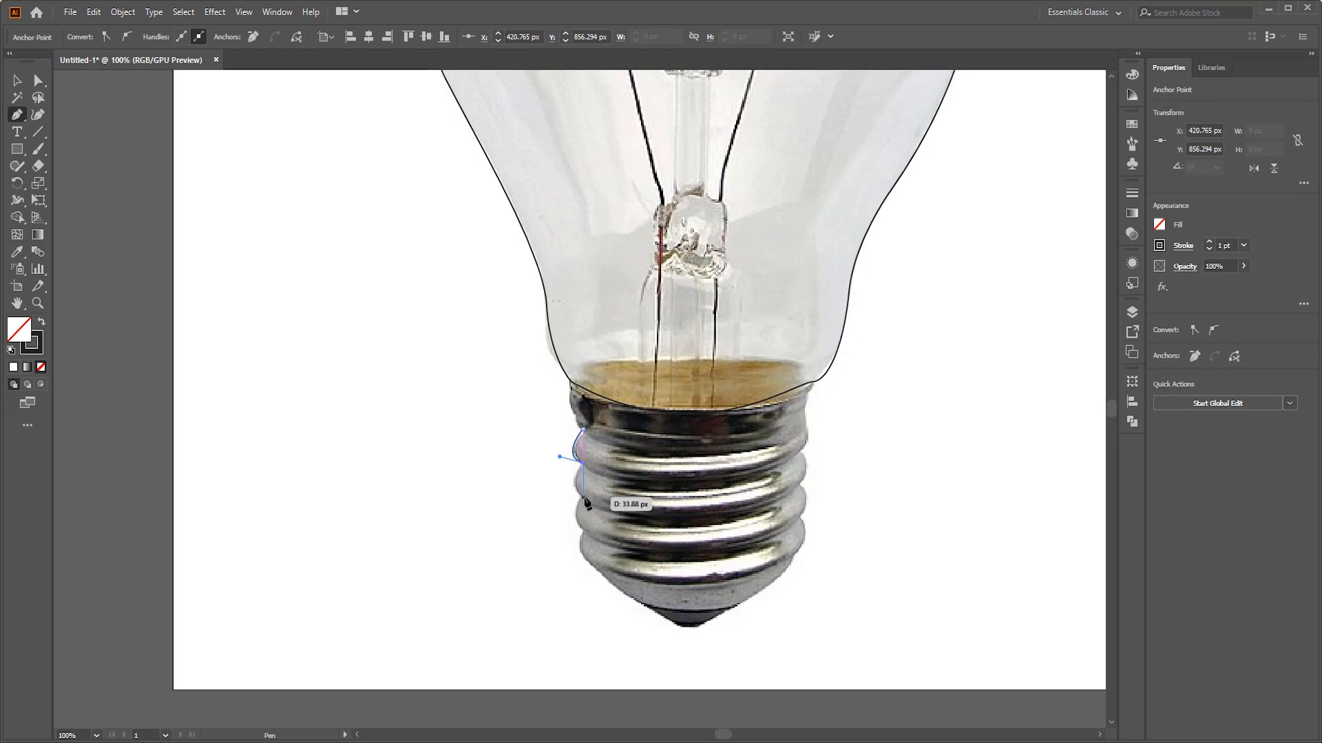
left_click_drag(601, 556, 596, 568)
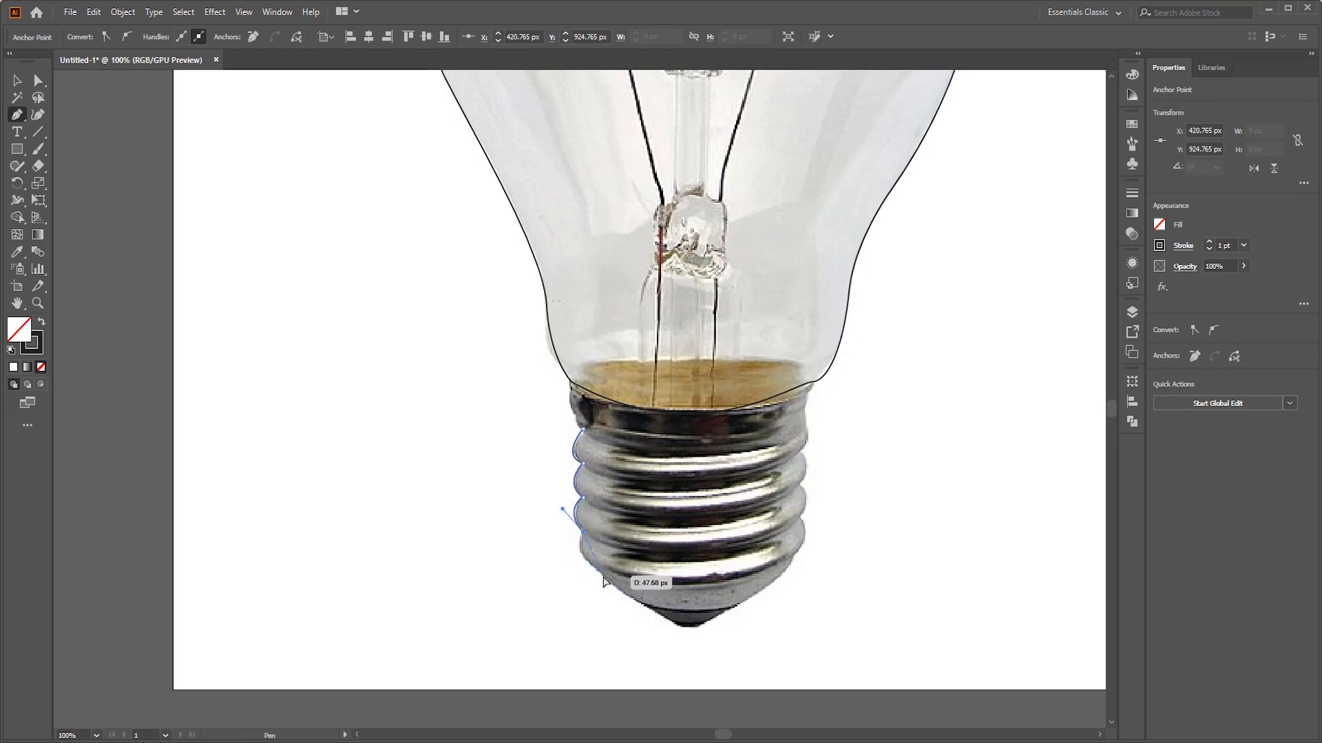
left_click_drag(657, 610, 740, 606)
Step: Trace the base's right edge from the tip up along the screw threads to the rim below the glass
left_click_drag(793, 555, 794, 539)
left_click(793, 556)
scroll(806, 547, "up", 2)
left_click_drag(794, 487, 794, 264)
left_click(794, 487)
left_click(794, 418)
left_click(817, 222)
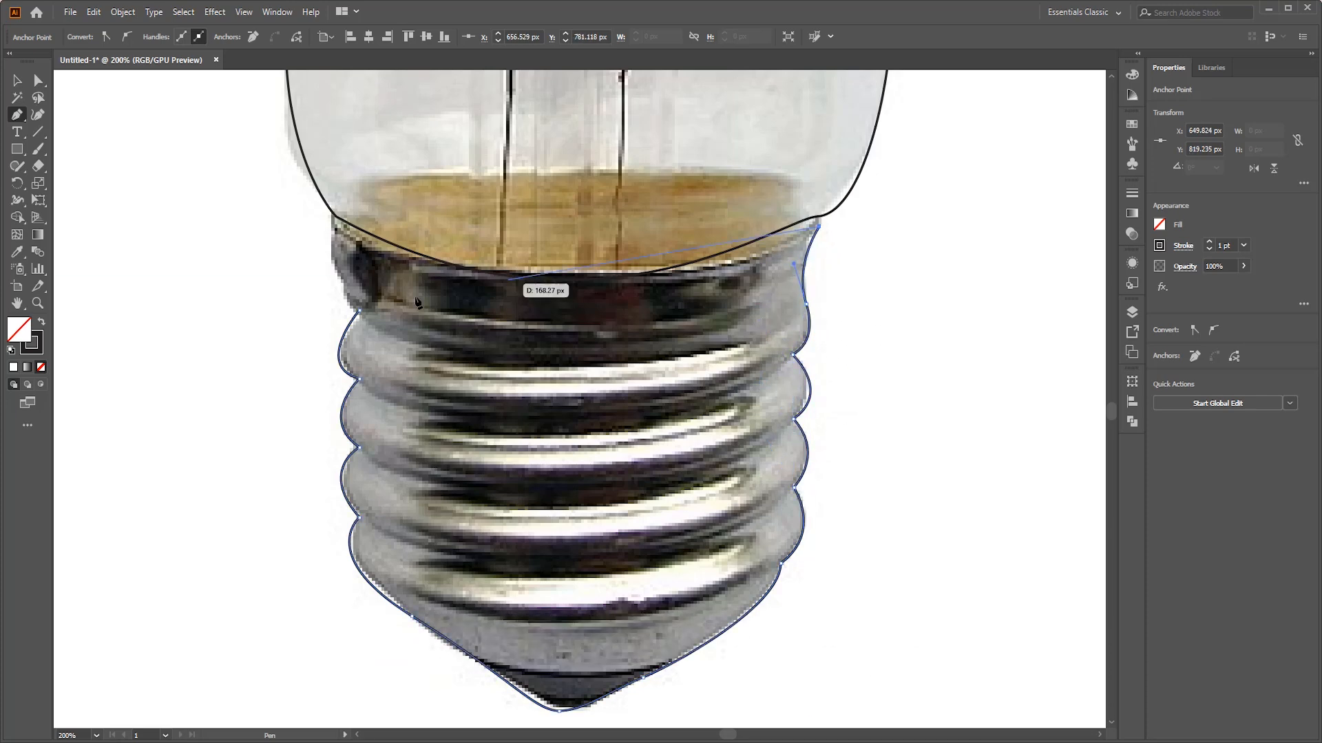
Step: Close the base path with a curve along its upper rim and down to the first left thread, and deselect it
left_click_drag(334, 222, 92, 172)
left_click(334, 333)
left_click_drag(360, 420, 395, 424)
key("ctrl+minus")
key("v")
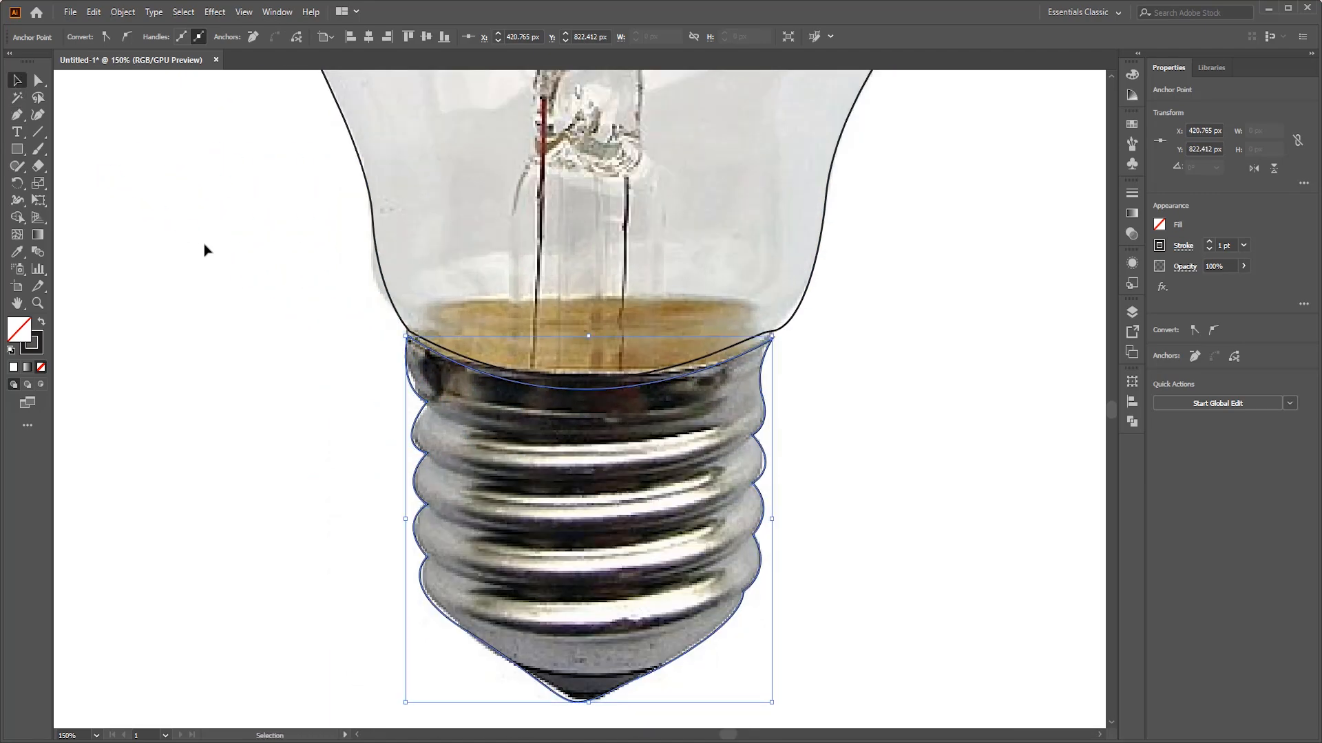
left_click(847, 365)
Step: Delete the light bulb reference photo, leaving only the traced outlines
key("ctrl+minus")
scroll(713, 295, "down", 2)
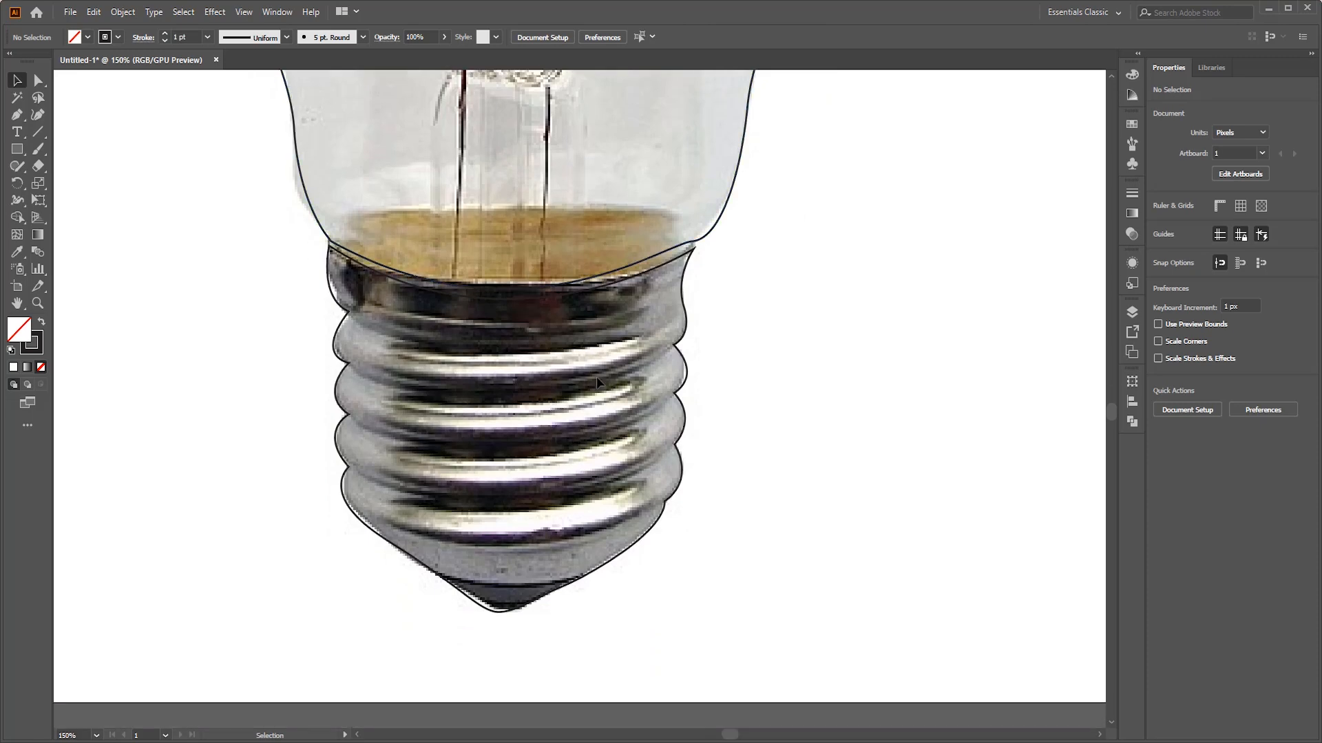
key("ctrl+minus")
key("ctrl+minus")
key("ctrl+minus")
left_click(674, 340)
left_click(697, 362)
left_click(629, 337)
key("Delete")
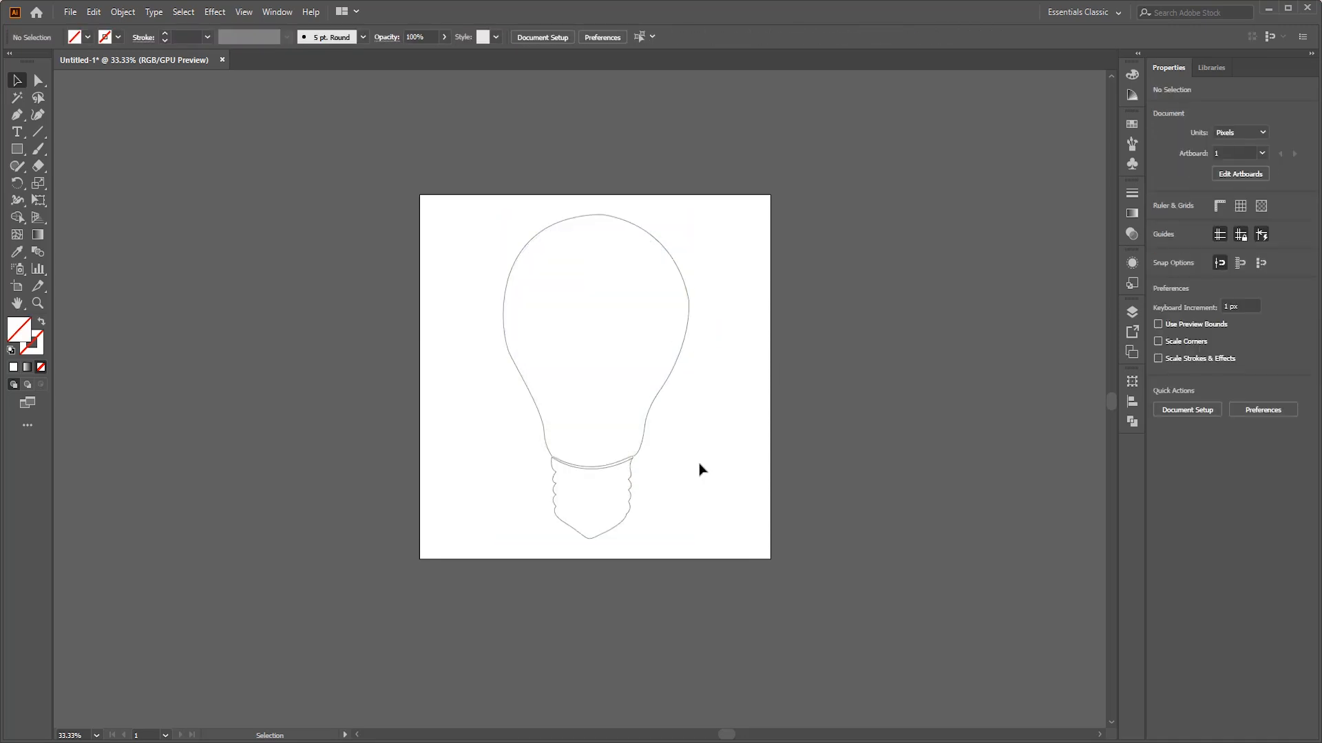
Step: Smooth the glass outline's top, upper right shoulder and left side with the Smooth tool
scroll(661, 508, "up", 2)
scroll(445, 404, "up", 2)
scroll(788, 339, "up", 2)
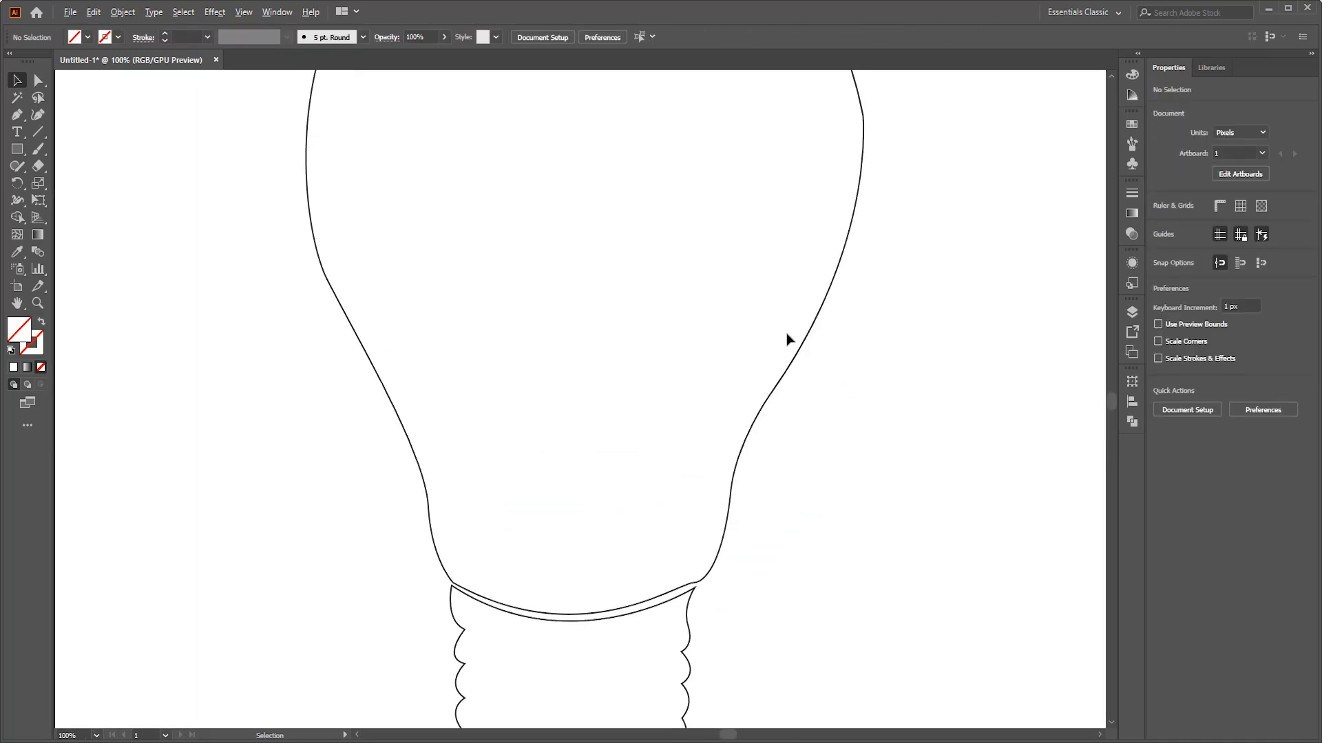
scroll(788, 339, "down", 2)
scroll(841, 280, "up", 1)
scroll(841, 280, "down", 1)
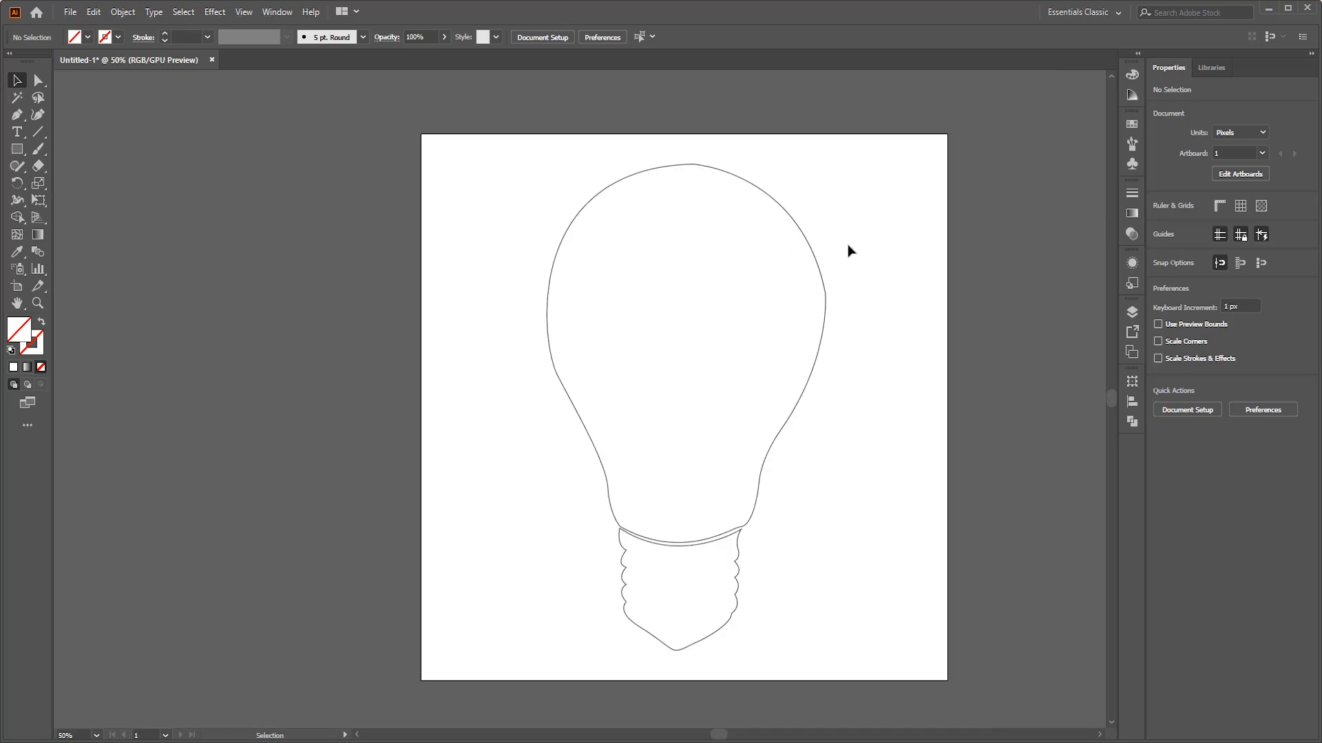
left_click_drag(674, 341, 647, 347)
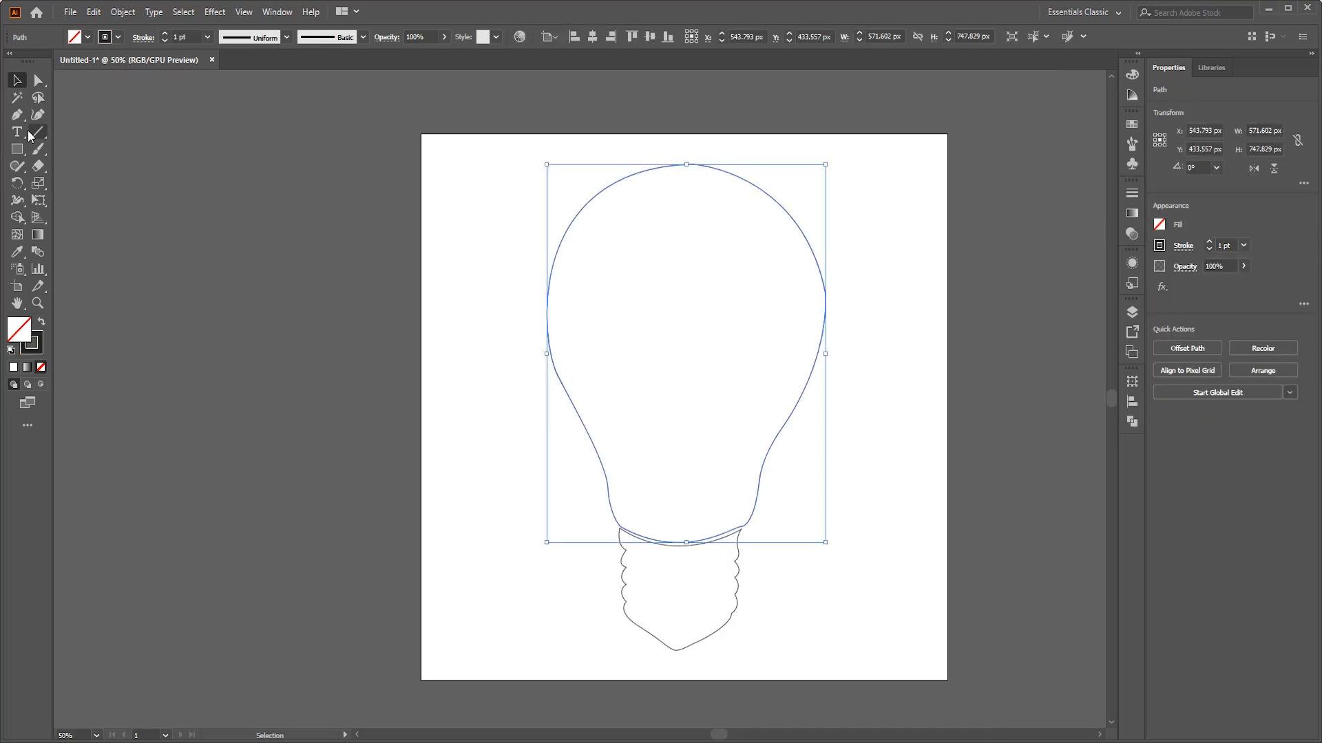
left_click_drag(22, 167, 87, 200)
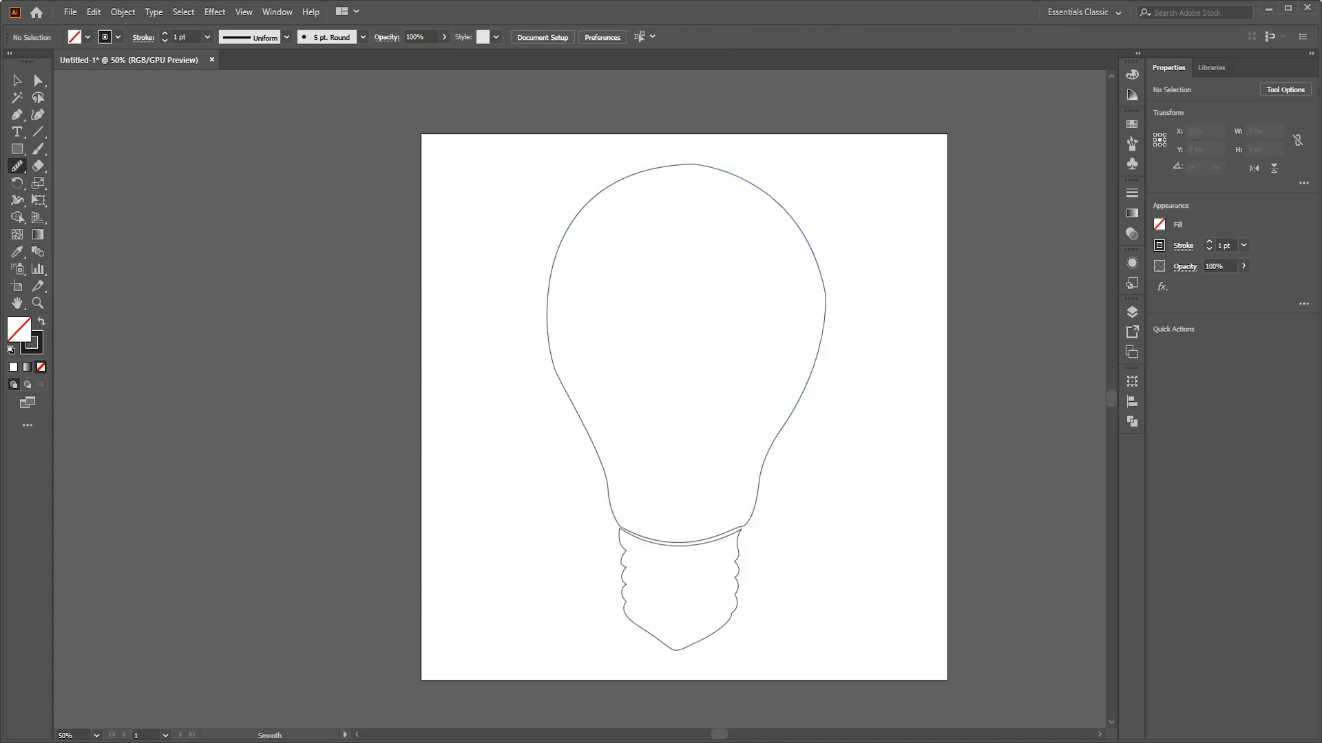
left_click_drag(869, 207, 761, 284)
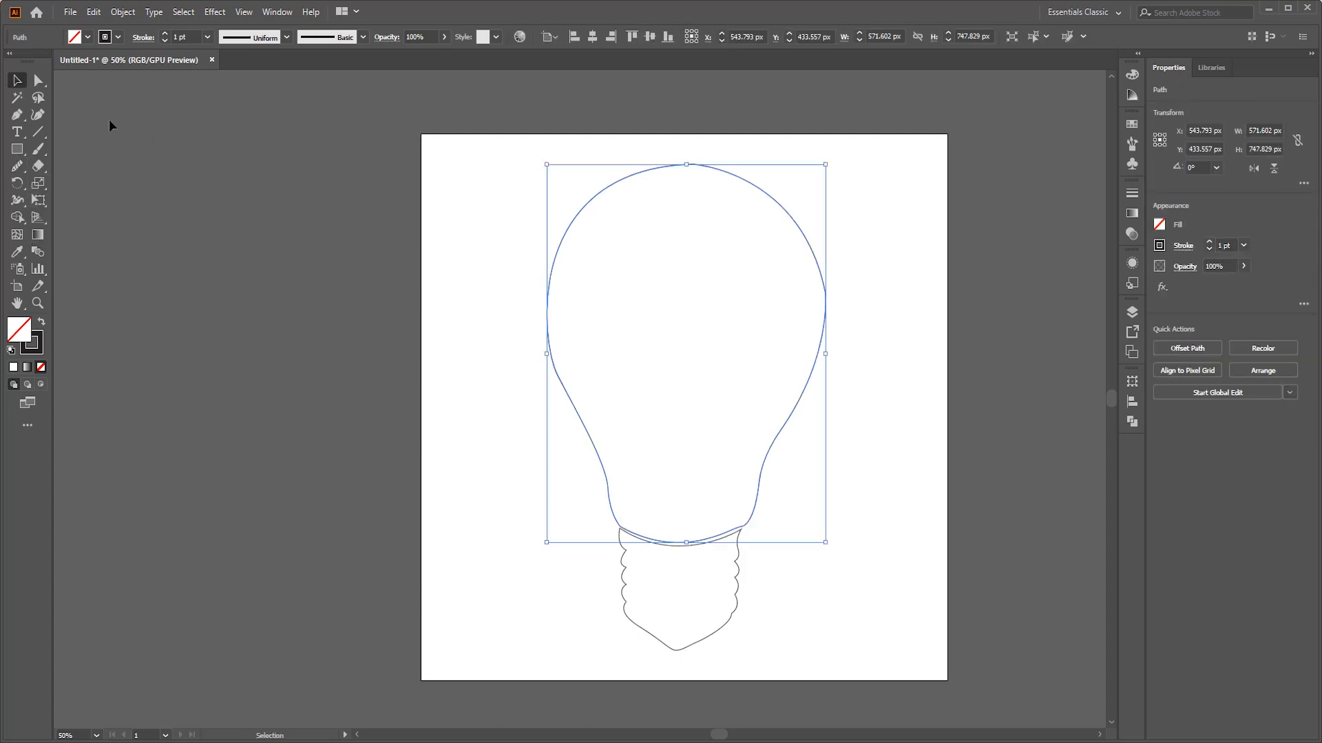
left_click(15, 98)
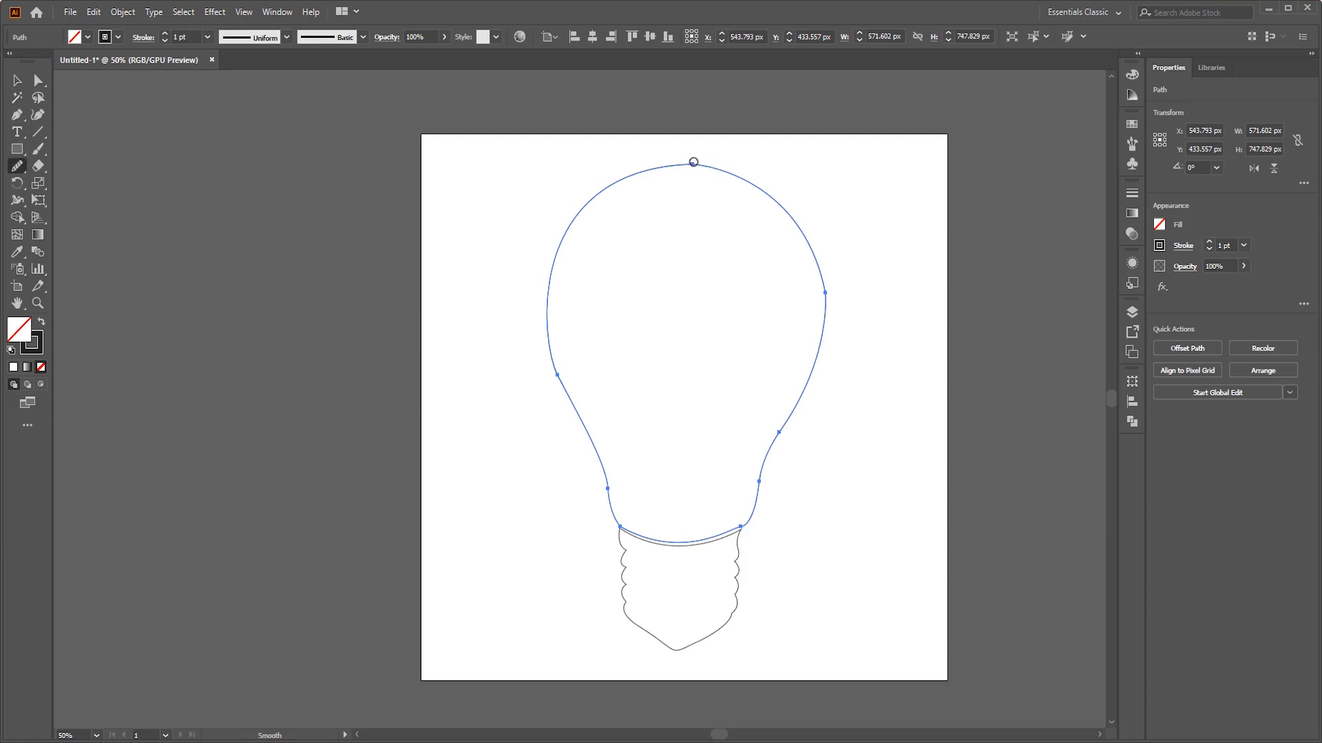
left_click_drag(551, 365, 581, 417)
left_click_drag(553, 263, 596, 327)
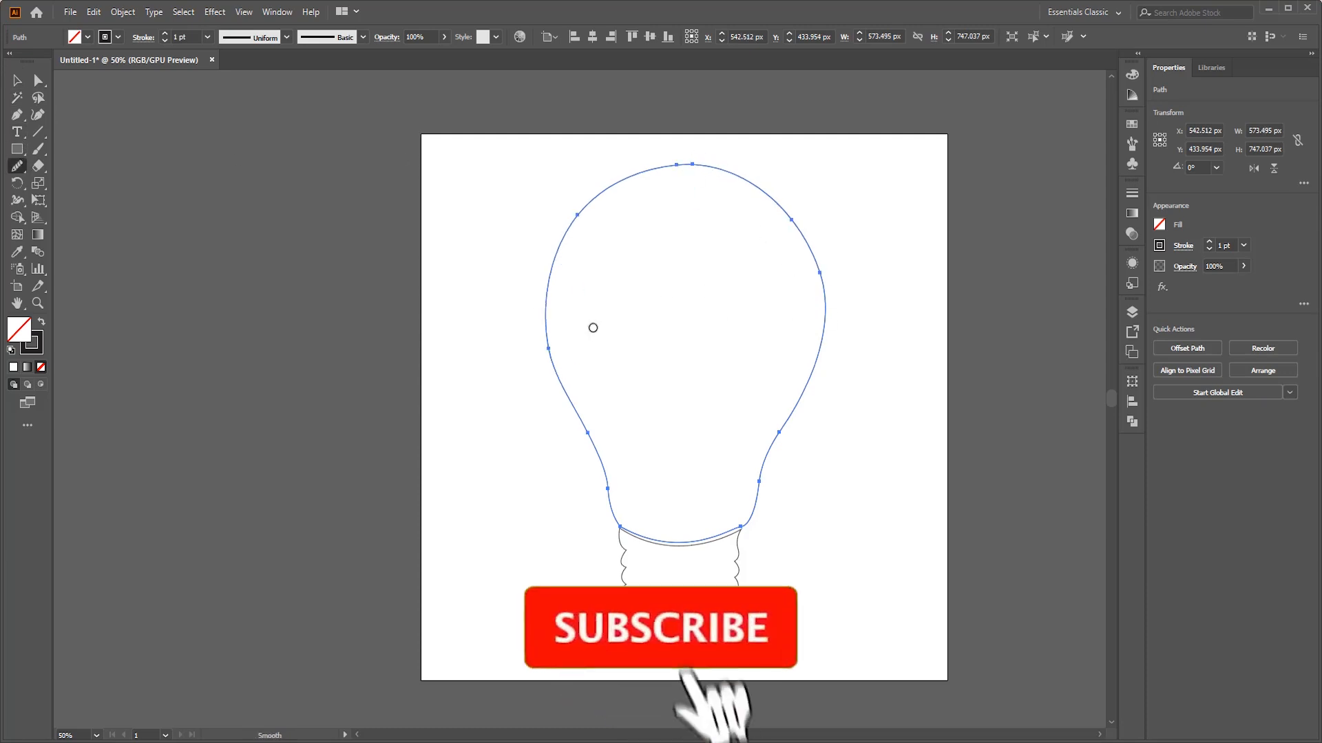
Step: Smooth the glass outline's lower right curve and its top centre, and deselect the path
left_click_drag(776, 433, 790, 220)
left_click_drag(679, 202, 687, 159)
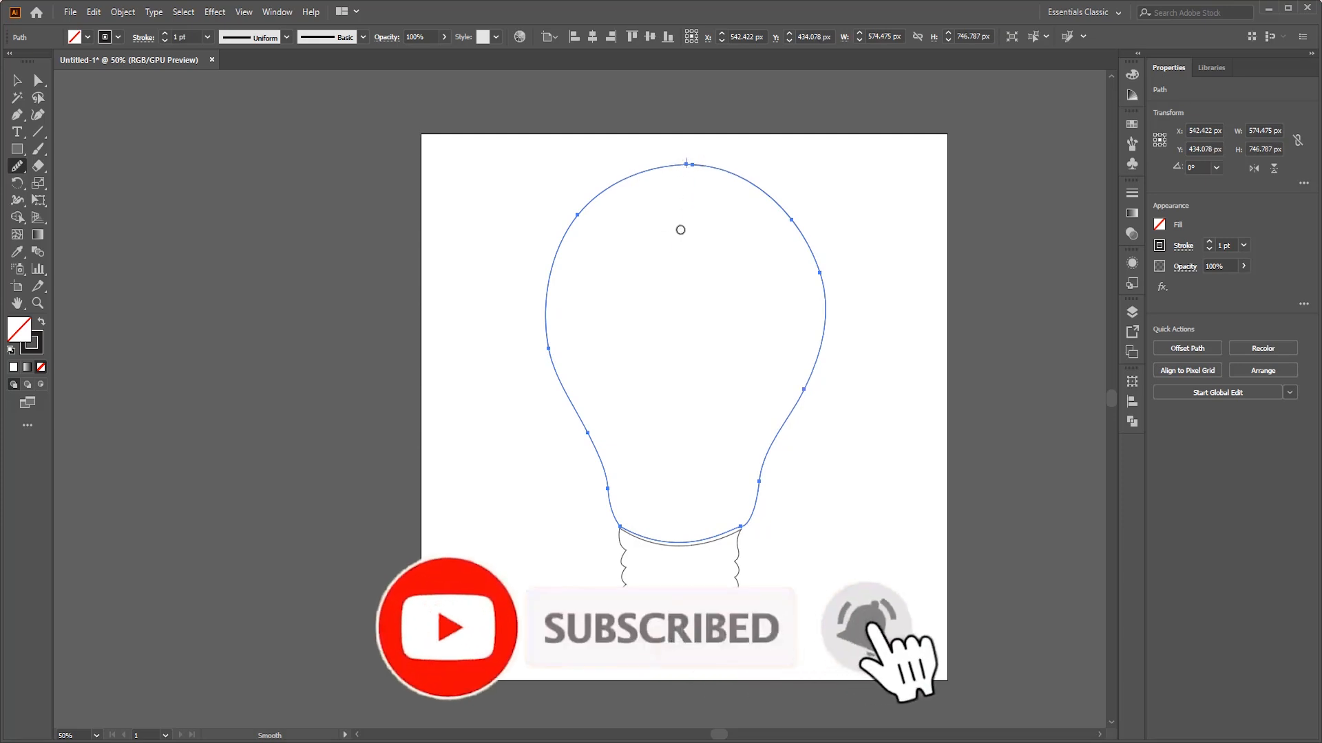
left_click(17, 80)
left_click(258, 197)
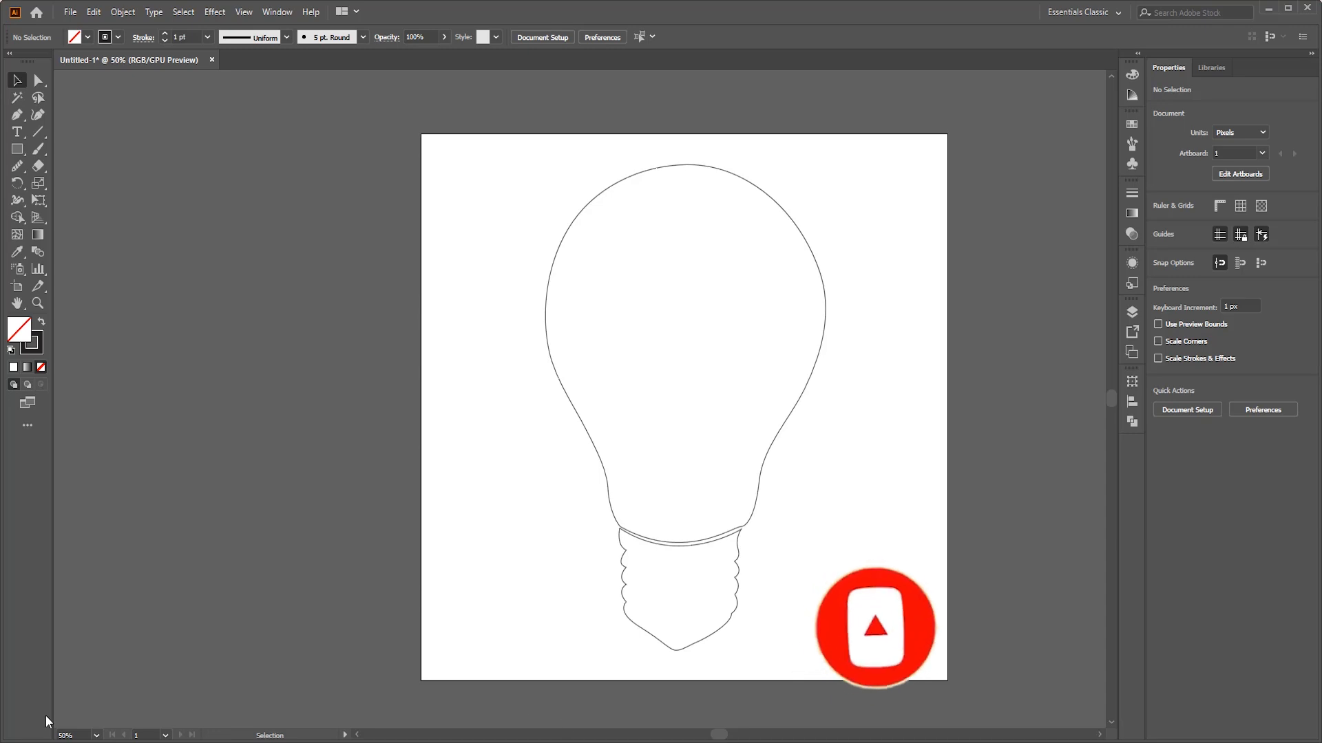
Step: Switch to Chrome and search Google for "related words"
mouse_move(308, 731)
left_click(210, 688)
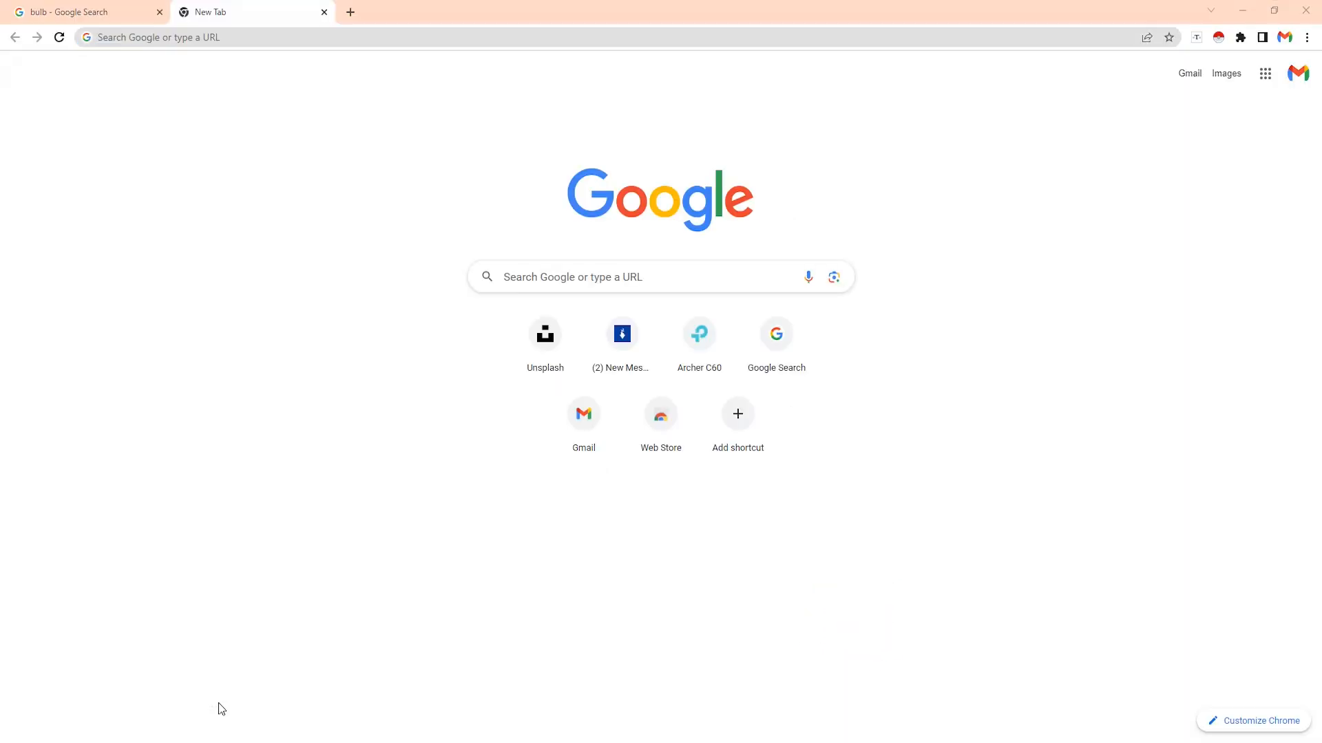
type("r")
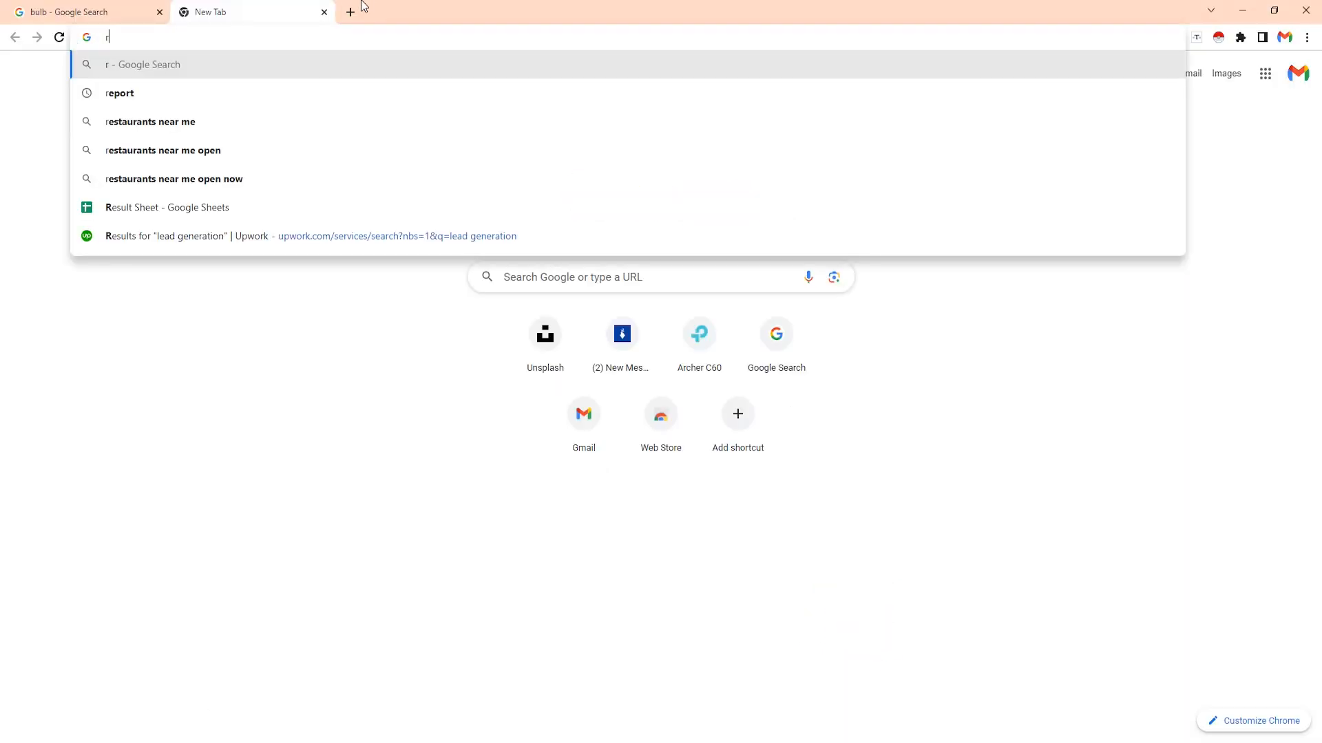
type("elated")
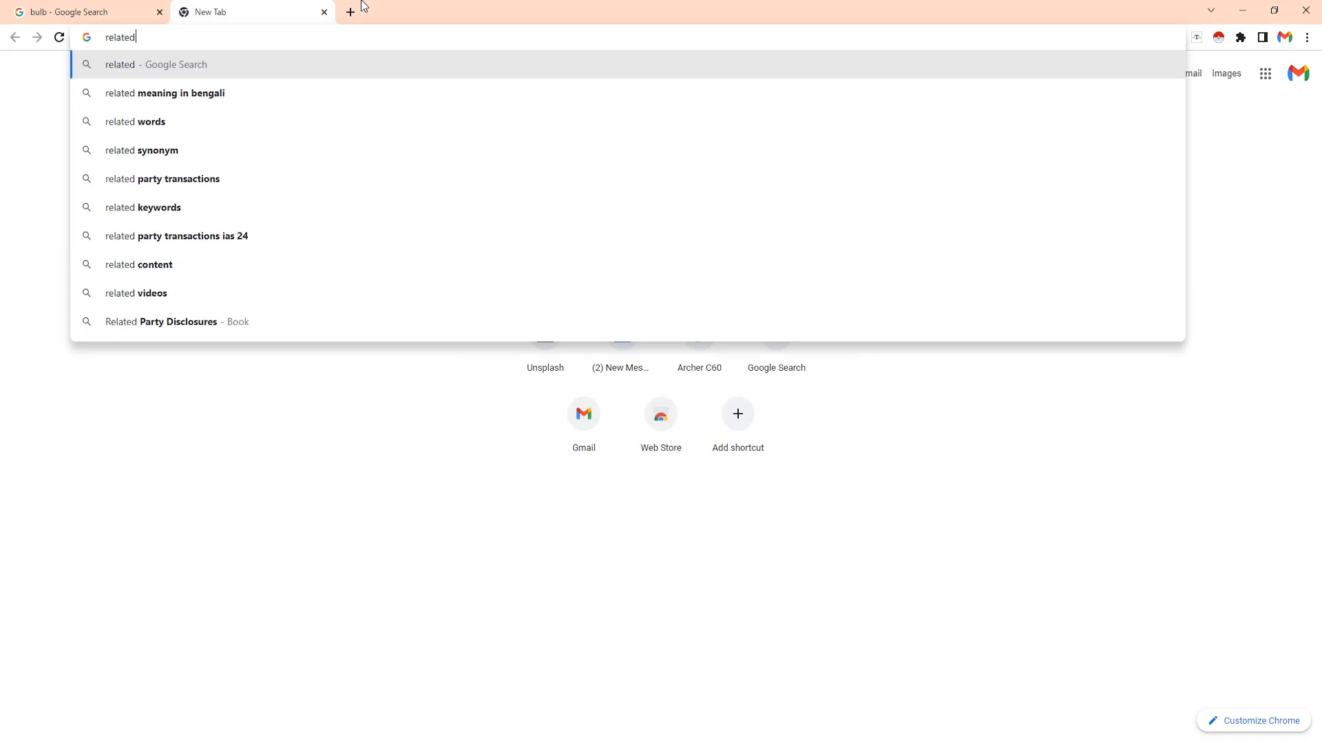
key("Down")
key("Down")
key("Return")
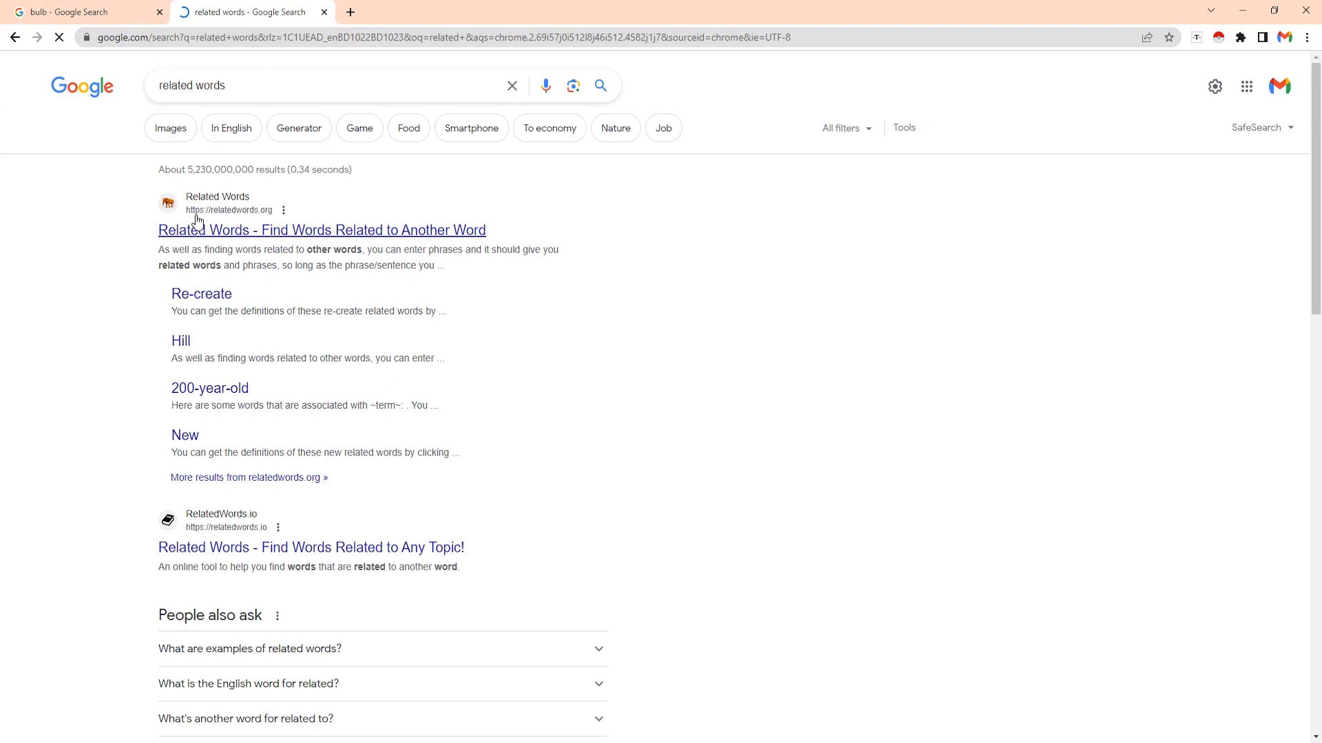
Step: Look up words related to "light" on relatedwords.org and select the search word
left_click(197, 227)
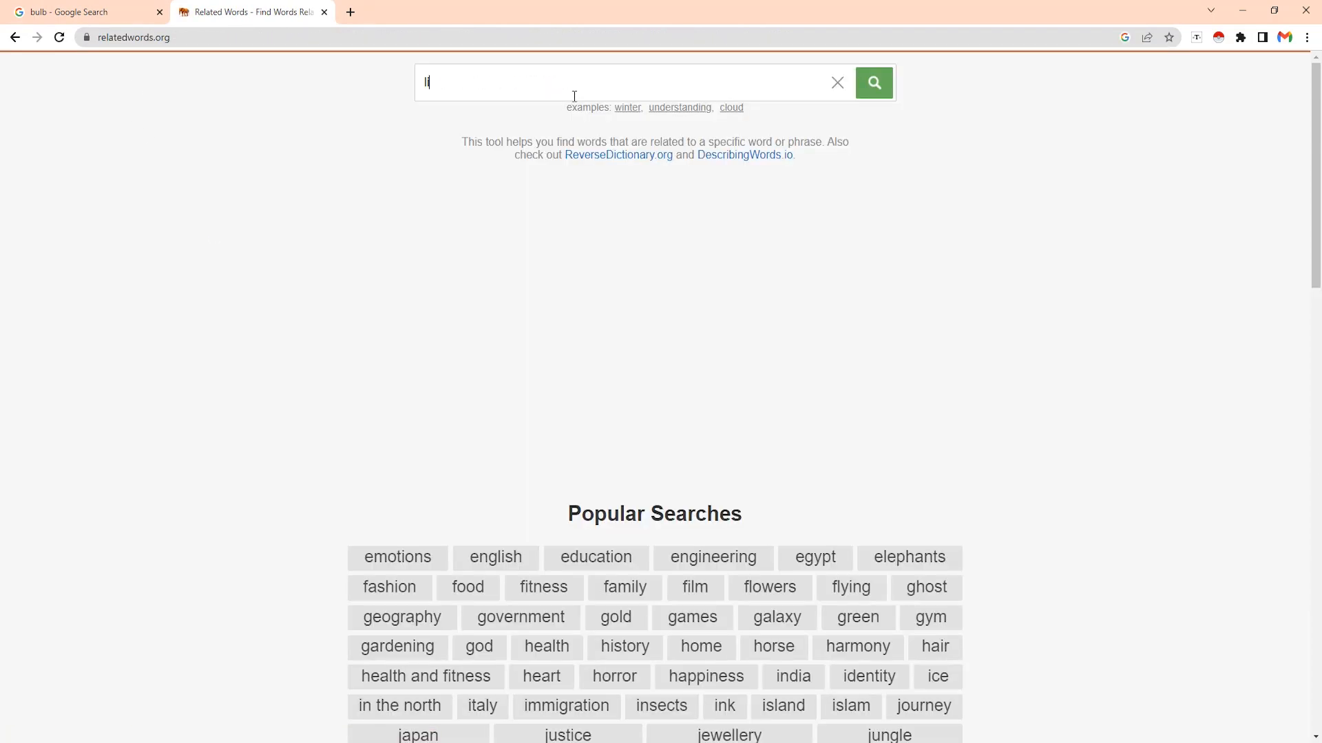
key("Return")
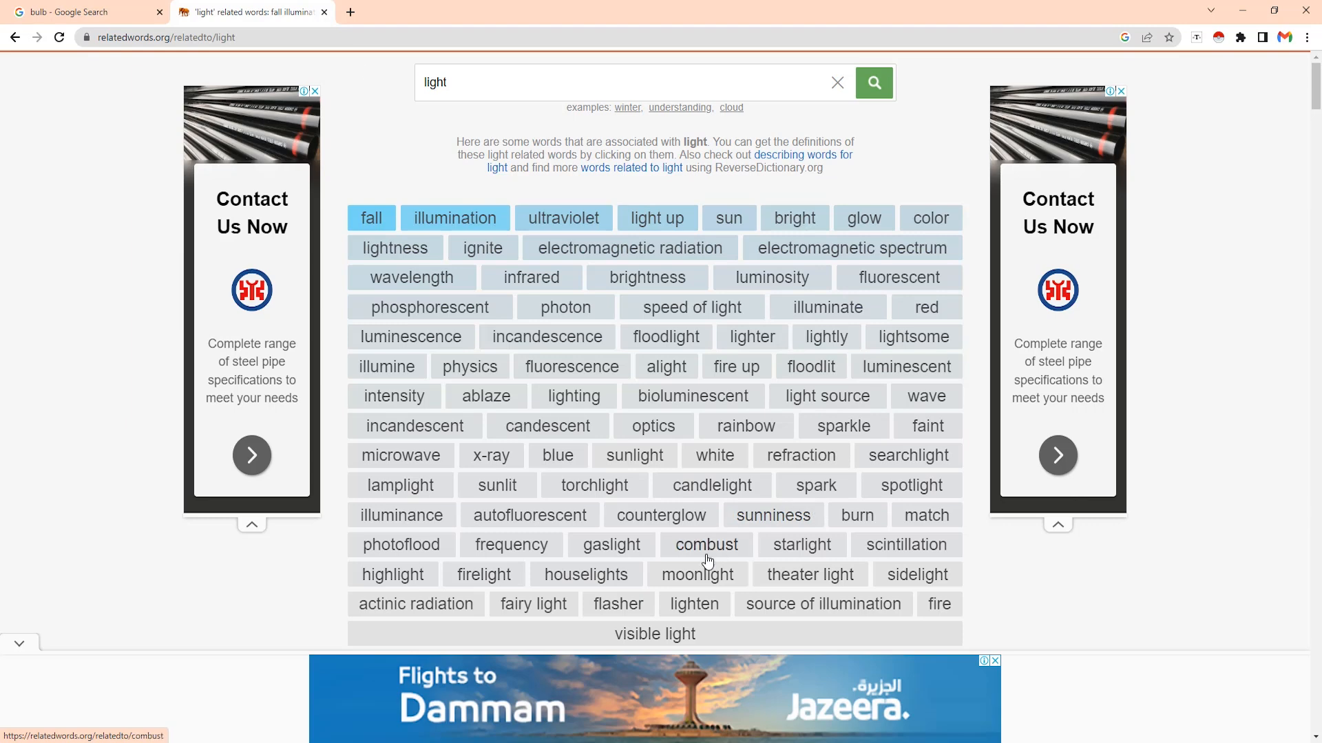
left_click_drag(460, 82, 360, 70)
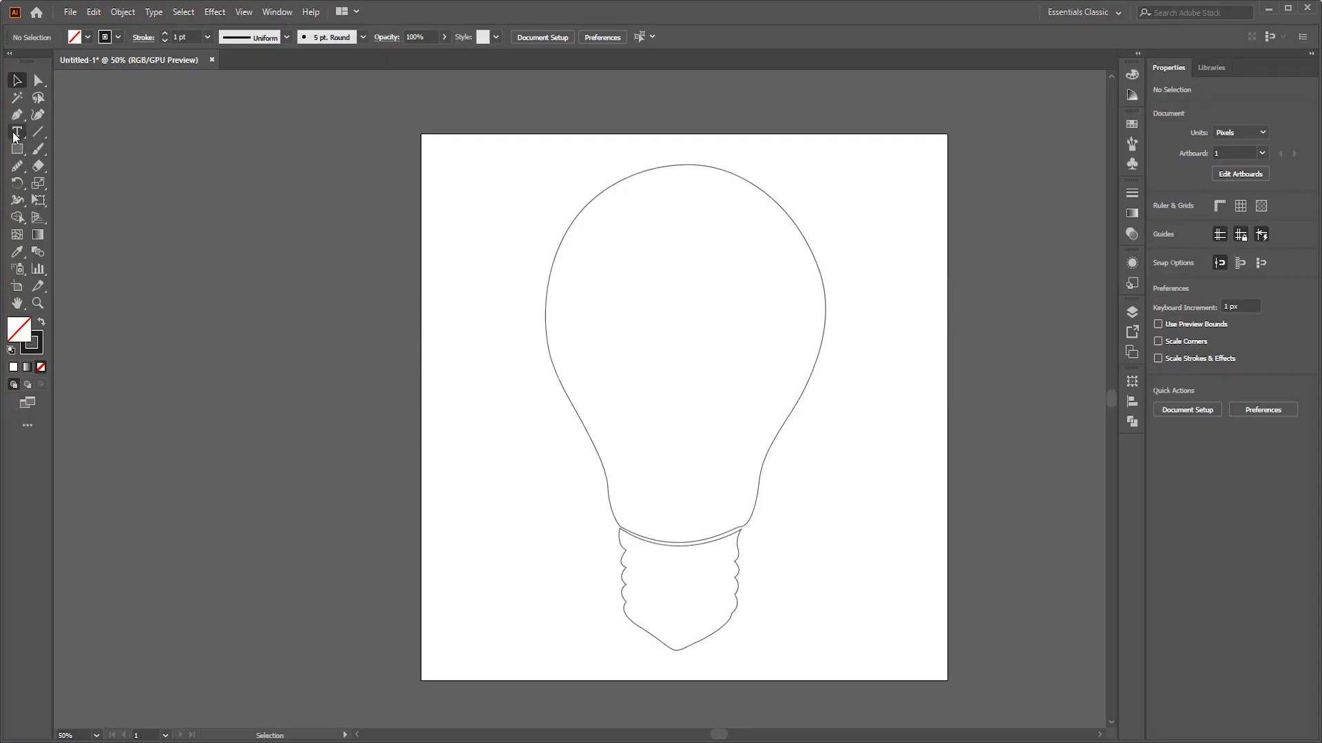
Step: In Illustrator, add the text "light" beside the bulb, enlarge it to about 50.39 pt and duplicate it three times
left_click(500, 301)
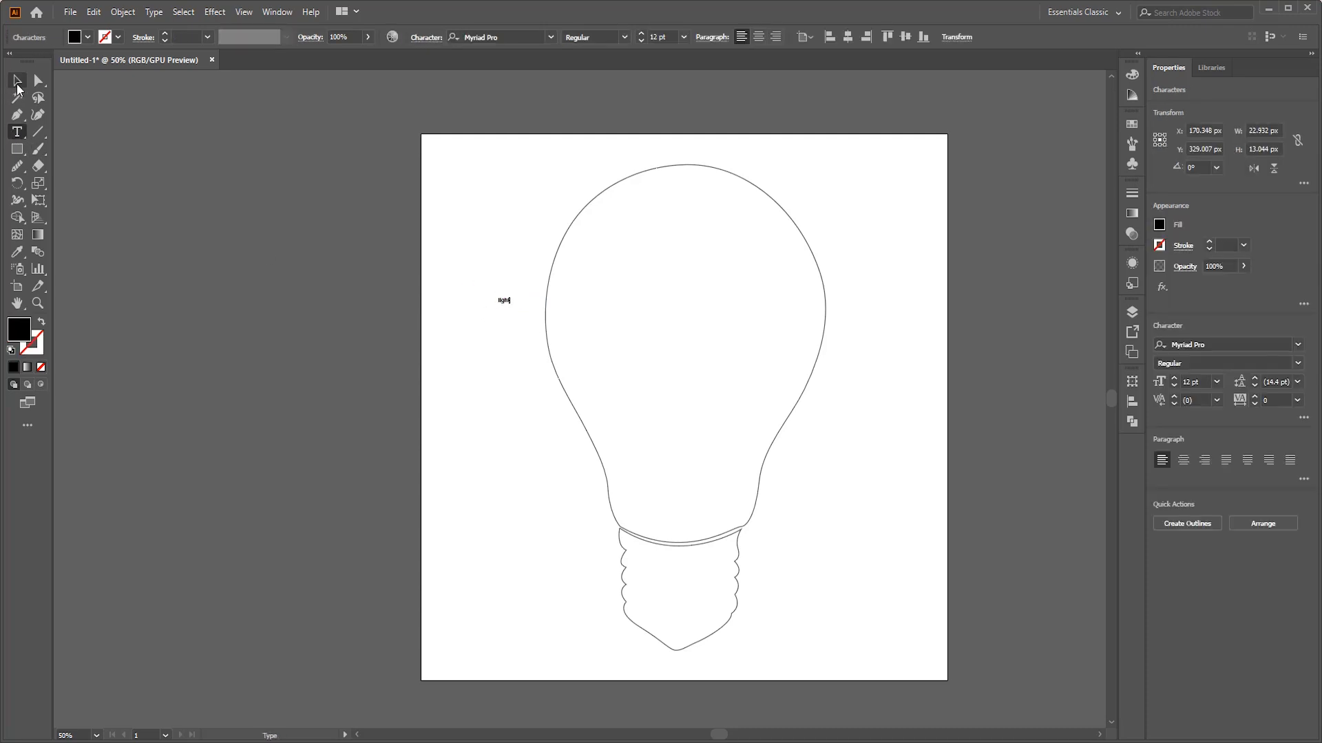
left_click(16, 81)
left_click_drag(512, 290, 394, 460)
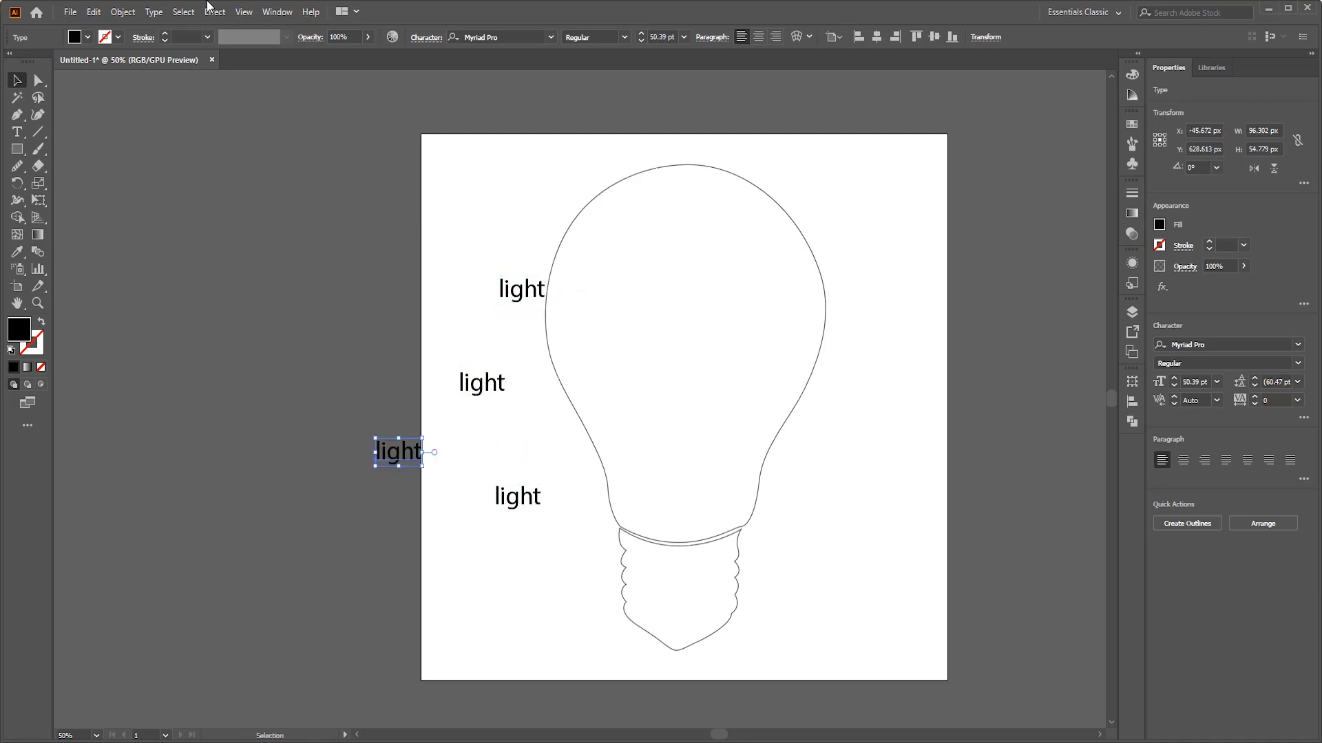
Step: Change the case of the leftmost "light" copy to UPPERCASE
left_click(182, 13)
mouse_move(146, 17)
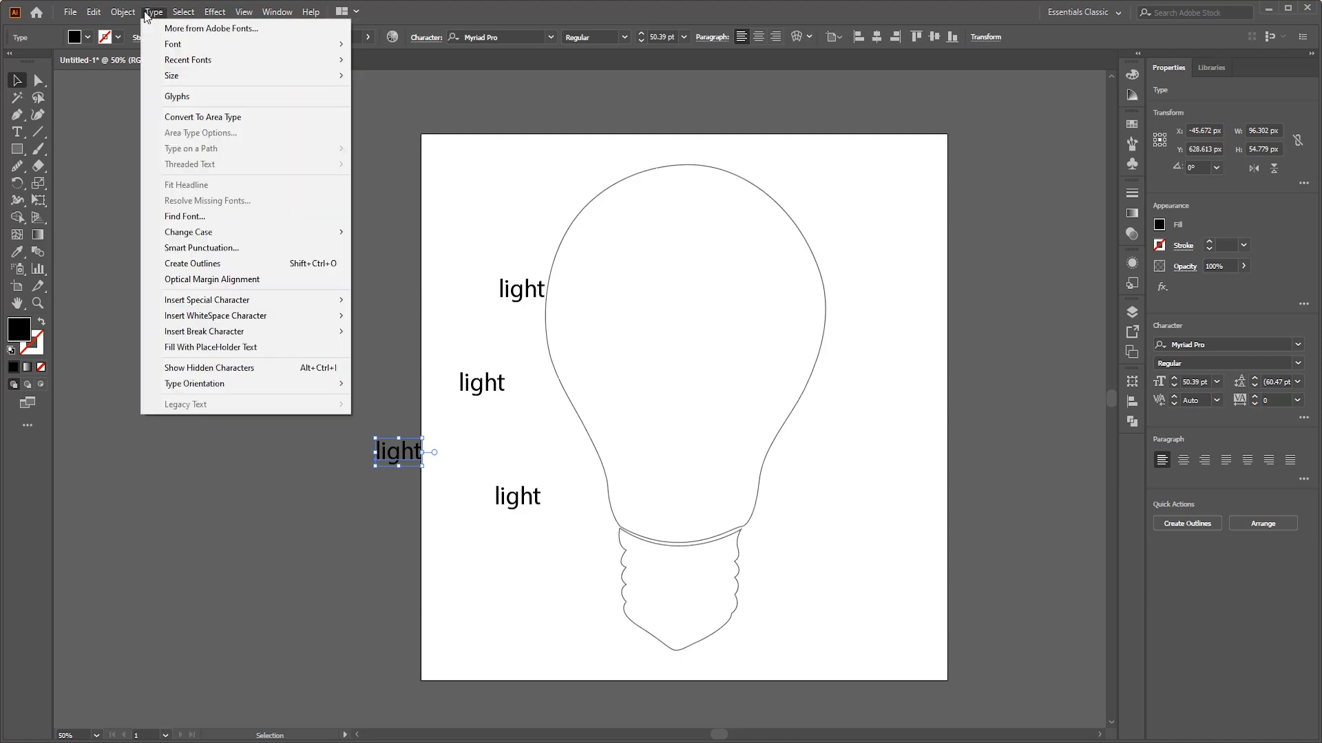
mouse_move(318, 234)
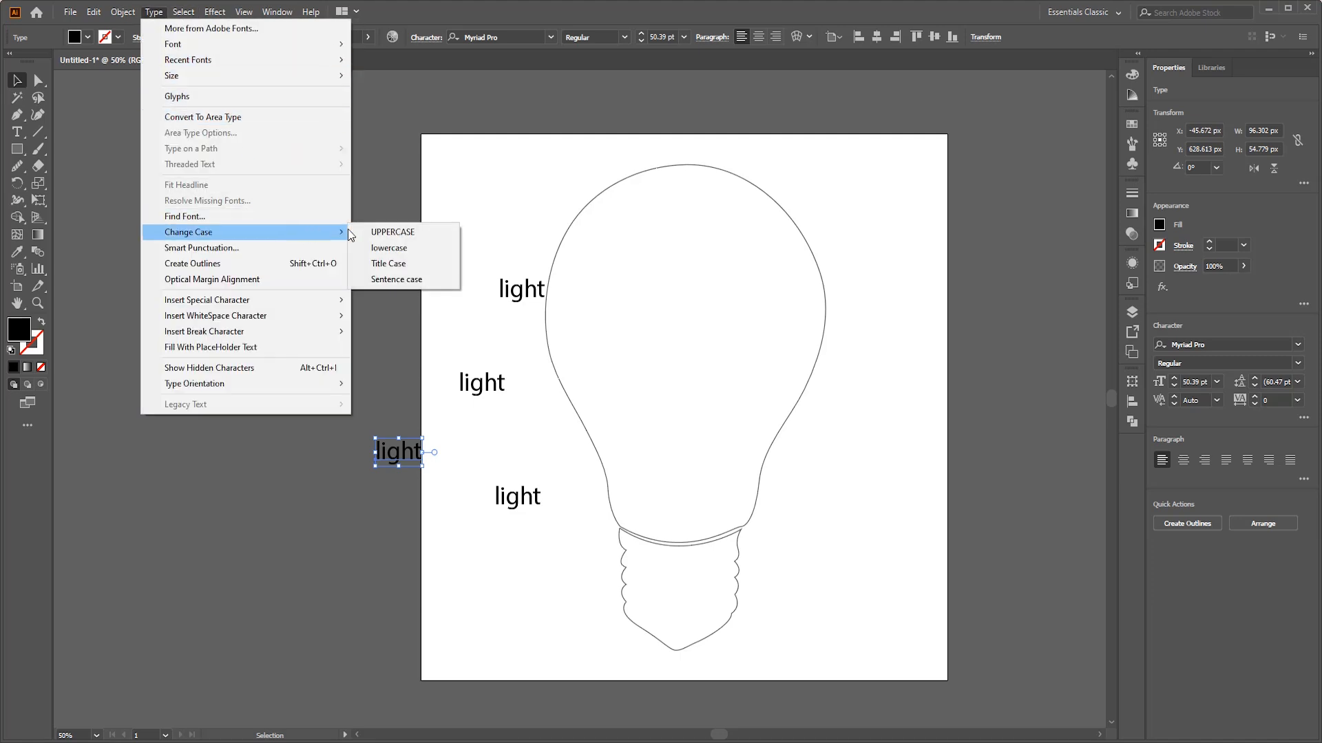
left_click(378, 232)
Step: Duplicate the uppercase word outside the artboard, change the copy to Title Case and place several duplicates of it around
left_click_drag(428, 450, 244, 352)
left_click(154, 12)
mouse_move(319, 234)
left_click(386, 263)
left_click_drag(282, 428, 299, 520)
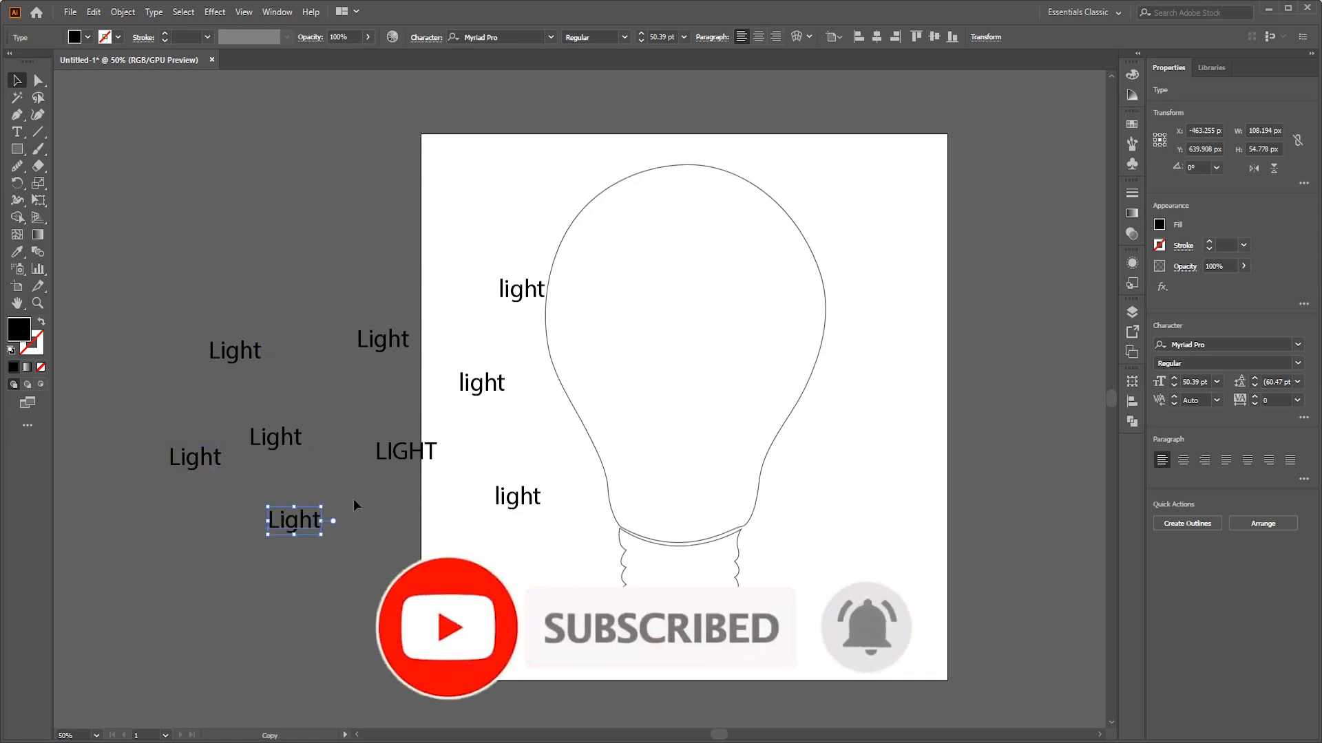
Step: Duplicate the uppercase "LIGHT" and a lowercase "light", then set the lowercase word's font to Nueva Std Bold
left_click_drag(413, 463, 440, 568)
left_click_drag(488, 385, 517, 455)
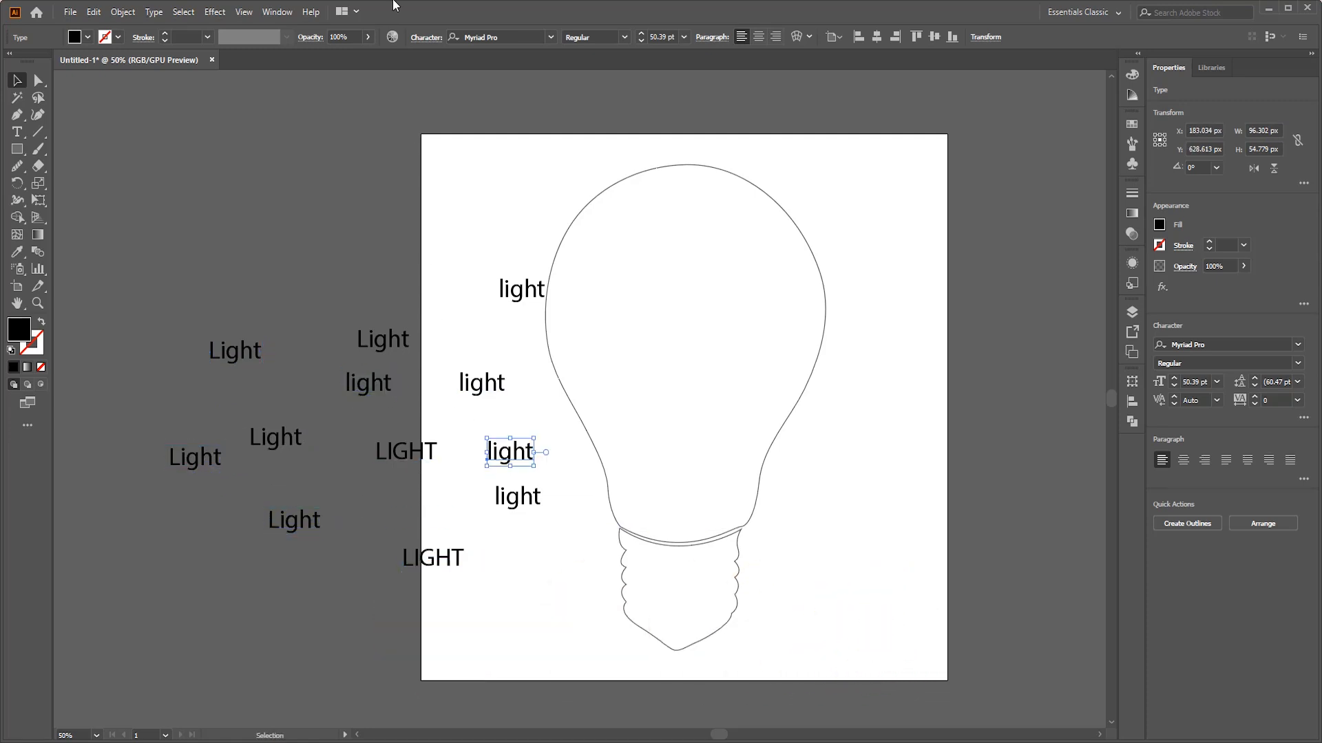
left_click(551, 39)
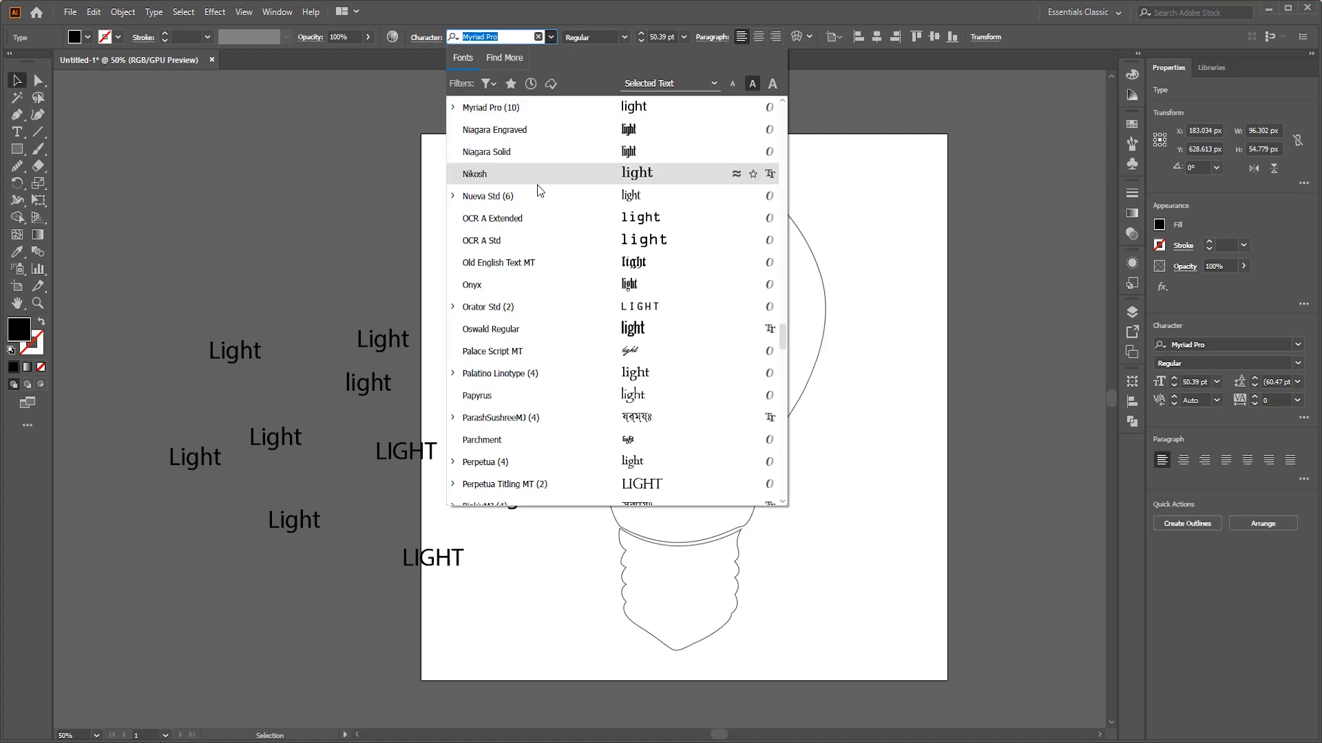
left_click(581, 196)
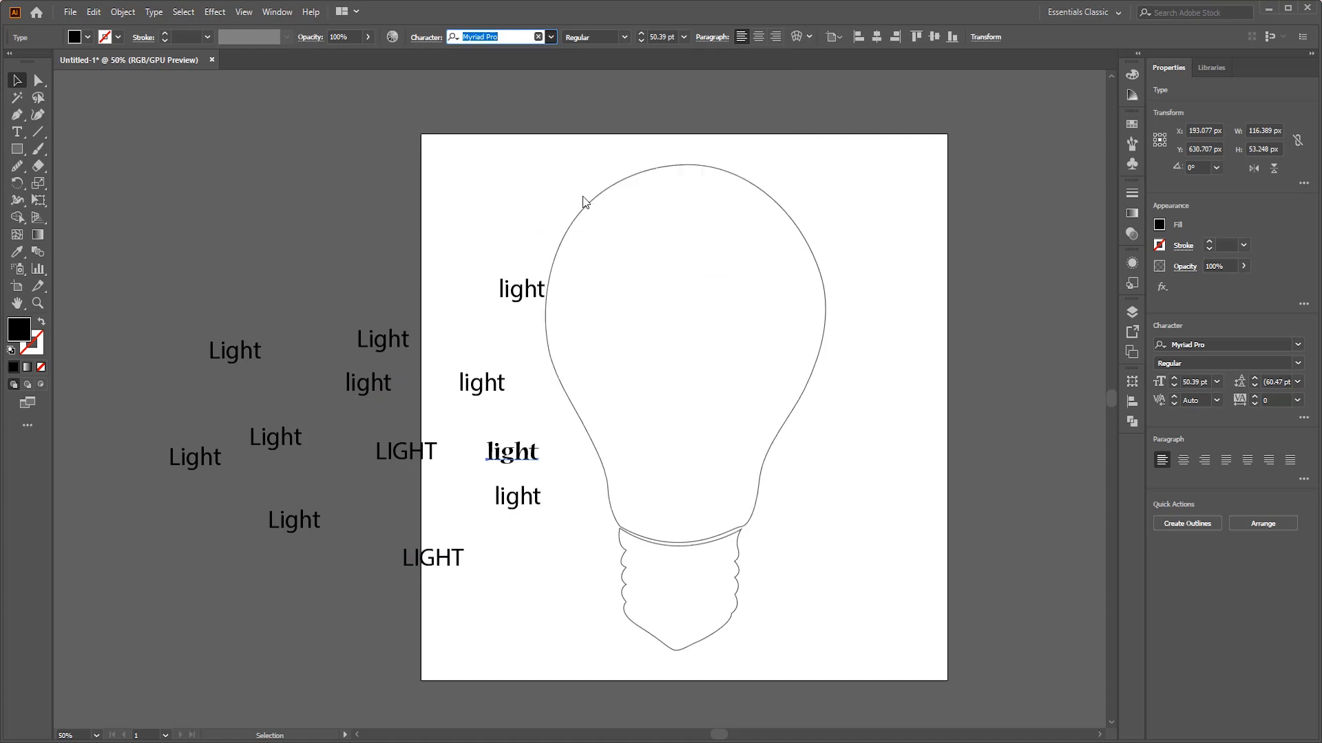
Step: Match four of the Myriad Pro words outside the bulb to the bold Nueva Std "light" with the Eyedropper
left_click_drag(241, 562, 400, 393)
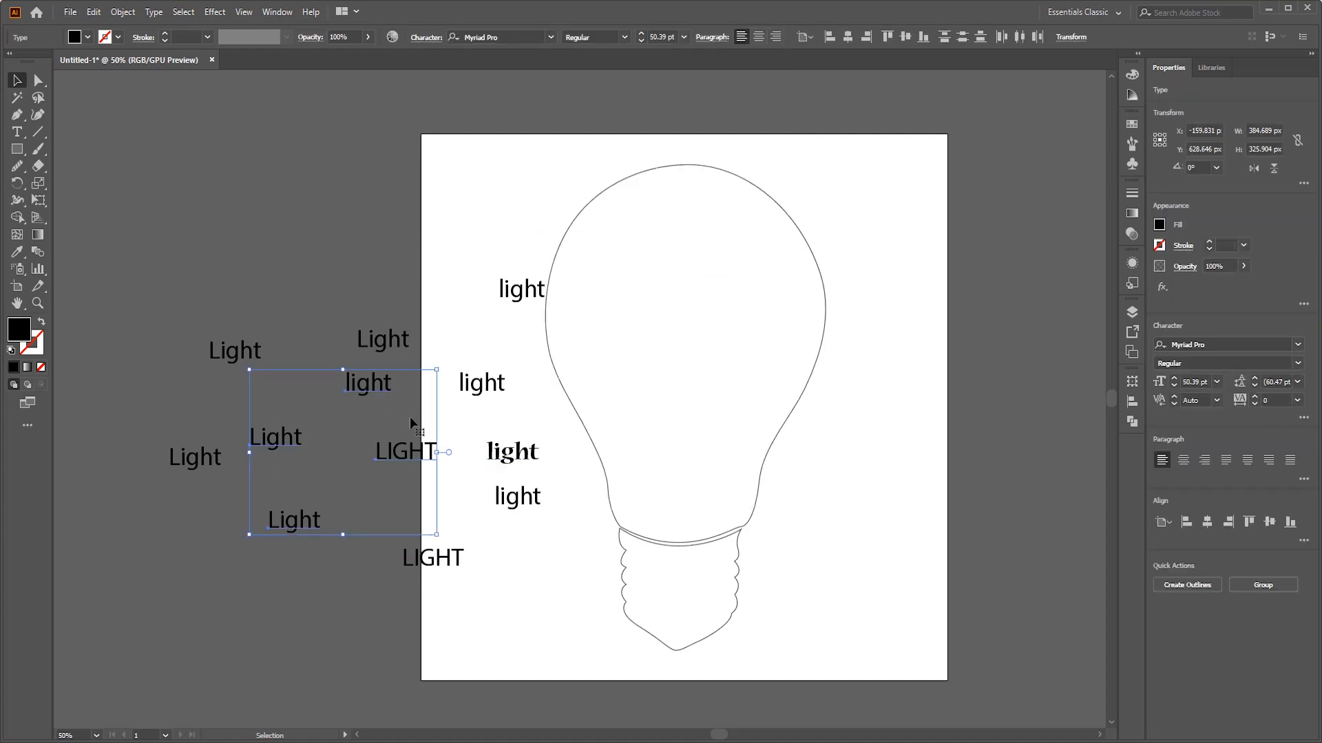
key("i")
left_click(511, 446)
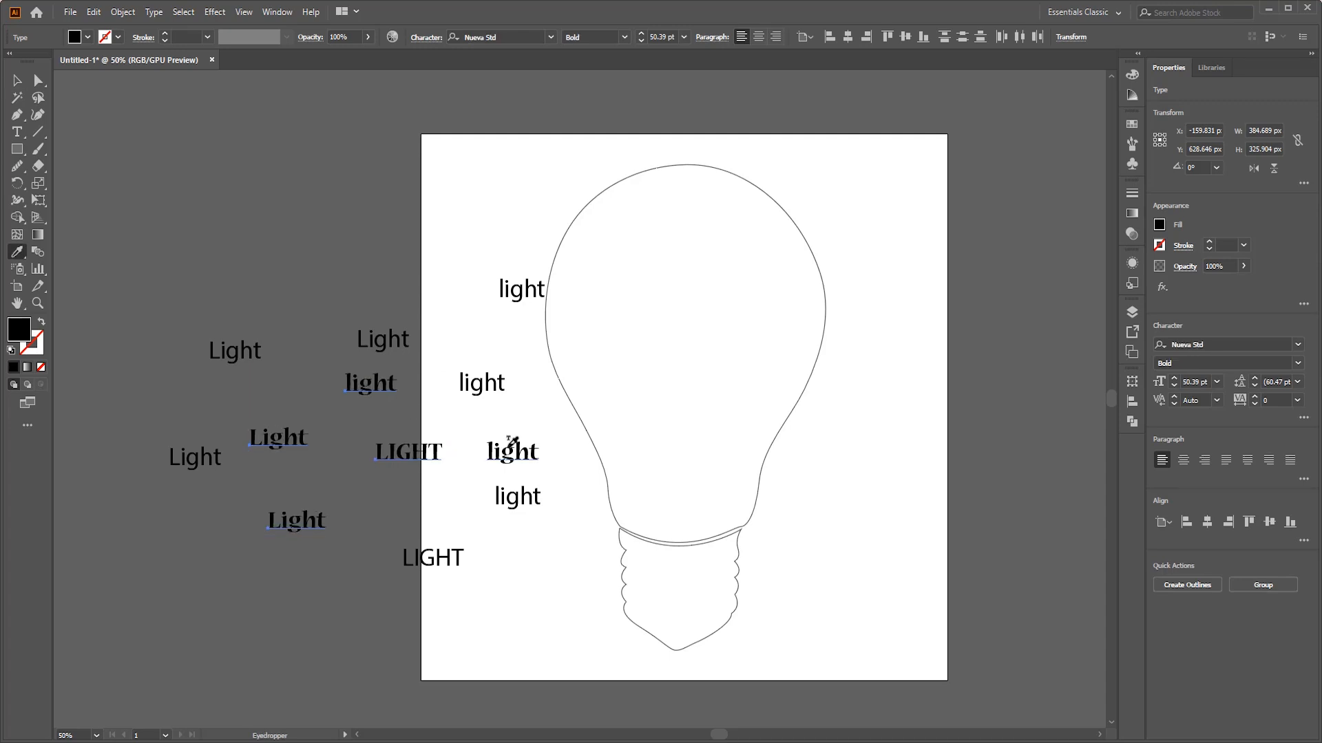
left_click(20, 83)
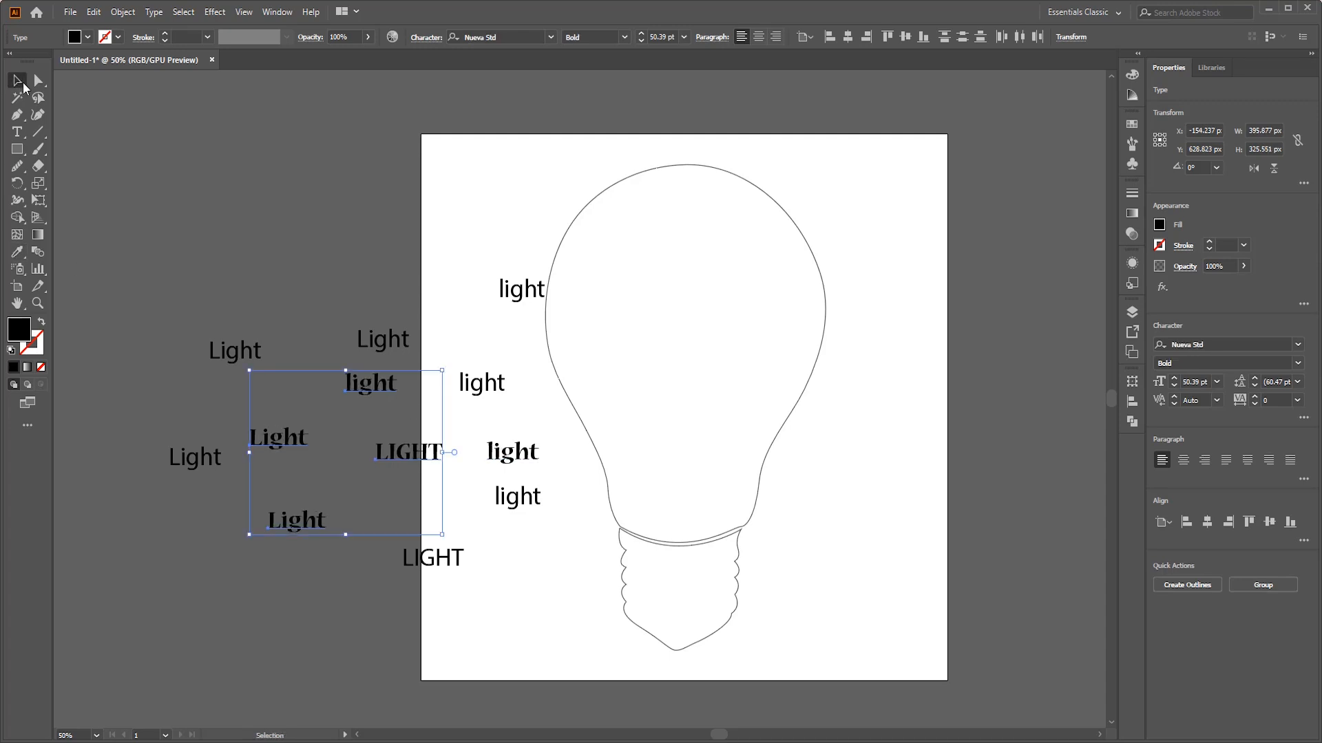
left_click(491, 230)
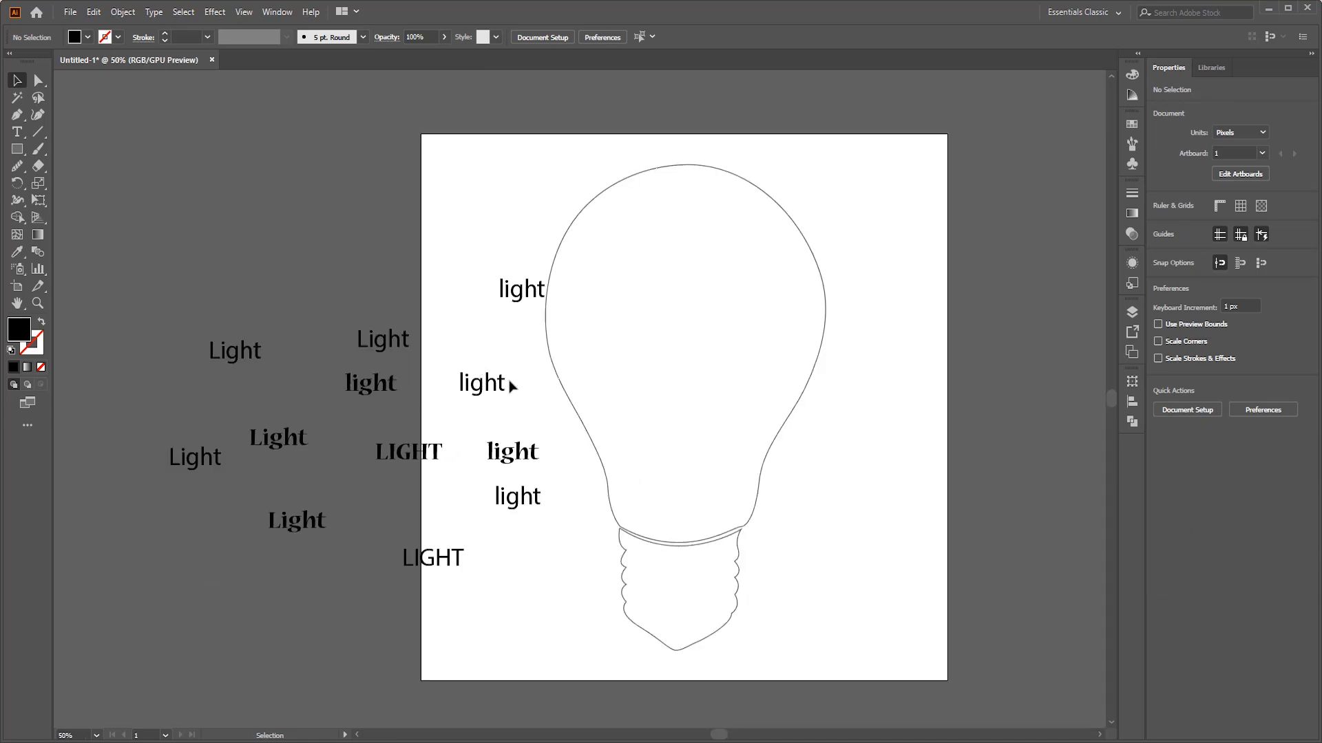
Step: Place a regular "light" along the bulb's right edge, and the bold "light" and an uppercase "LIGHT" at the base of its neck
left_click_drag(521, 298, 790, 392)
left_click_drag(520, 463, 649, 527)
left_click_drag(453, 556, 692, 530)
scroll(689, 513, "up", 3)
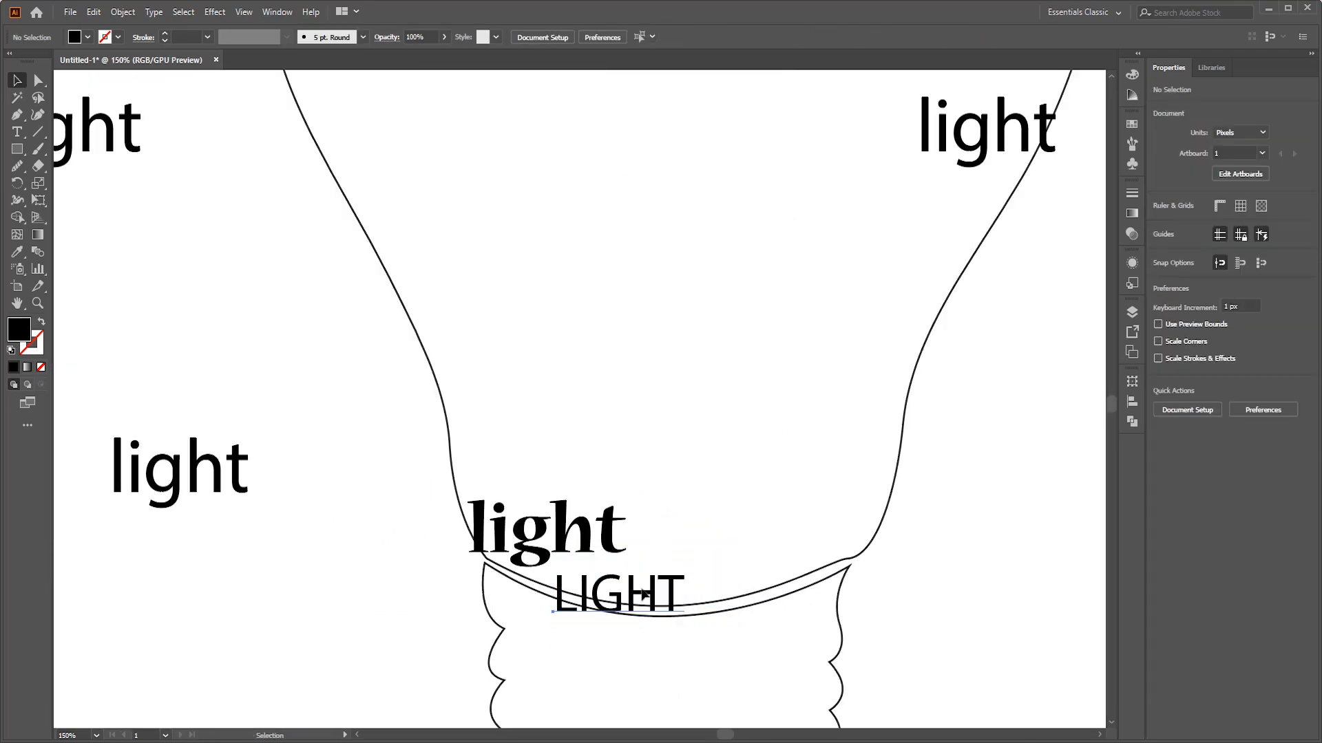
left_click_drag(643, 592, 643, 577)
Step: Fill the bulb outline with light, spark, Sun, sunlit and brightness in varied fonts, sizes and rotations, adding small bulb icons
scroll(796, 536, "down", 2)
left_click_drag(94, 454, 740, 492)
left_click_drag(799, 471, 732, 497)
scroll(818, 491, "up", 2)
scroll(948, 246, "down", 2)
scroll(778, 375, "down", 1)
scroll(832, 351, "up", 1)
left_click_drag(419, 311, 727, 369)
scroll(726, 369, "up", 1)
left_click_drag(817, 403, 1007, 245)
scroll(200, 275, "down", 2)
scroll(555, 311, "up", 2)
left_click_drag(120, 266, 570, 439)
scroll(552, 300, "up", 1)
left_click_drag(565, 434, 528, 412)
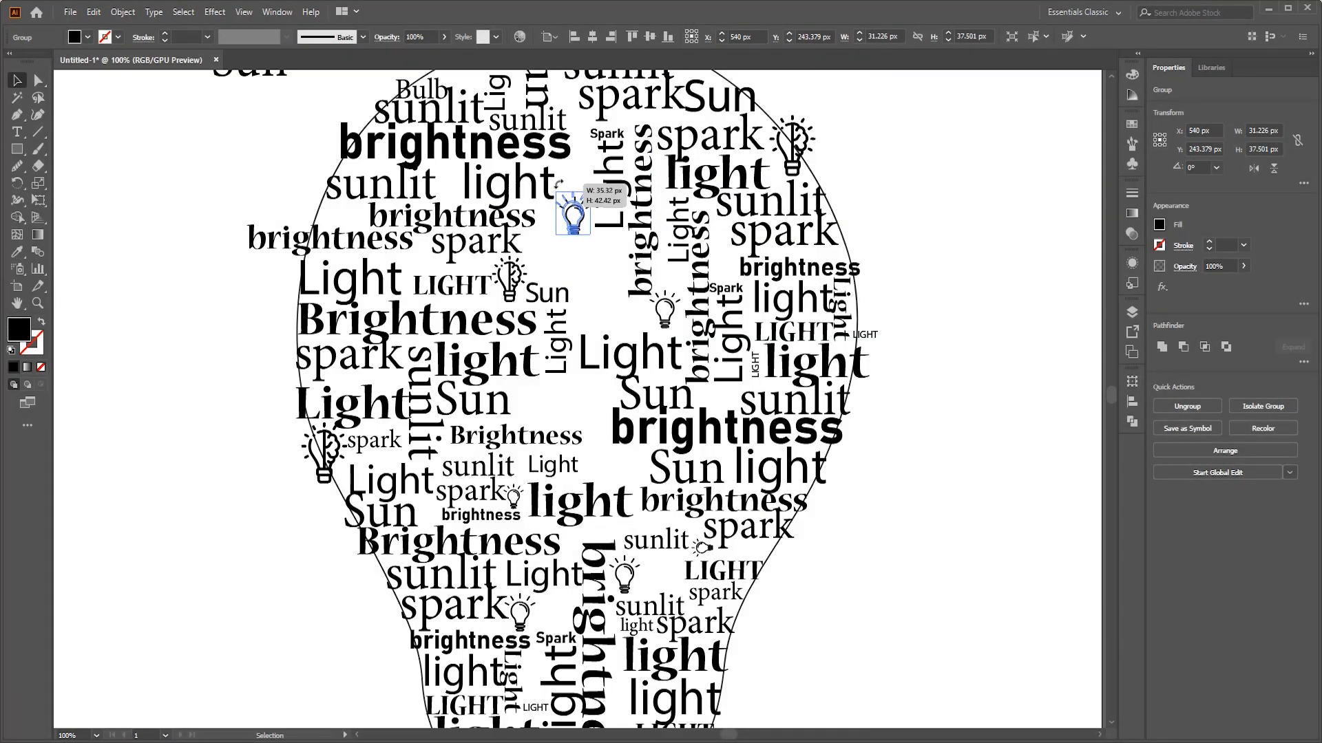
Step: Fill gaps in the middle of the bulb with copies of "Sun", vertical "Light" and "Spark"
scroll(575, 201, "down", 2)
left_click_drag(391, 200, 467, 261)
left_click(248, 289)
left_click_drag(456, 315, 480, 369)
left_click_drag(570, 278, 503, 399)
left_click_drag(503, 399, 449, 356)
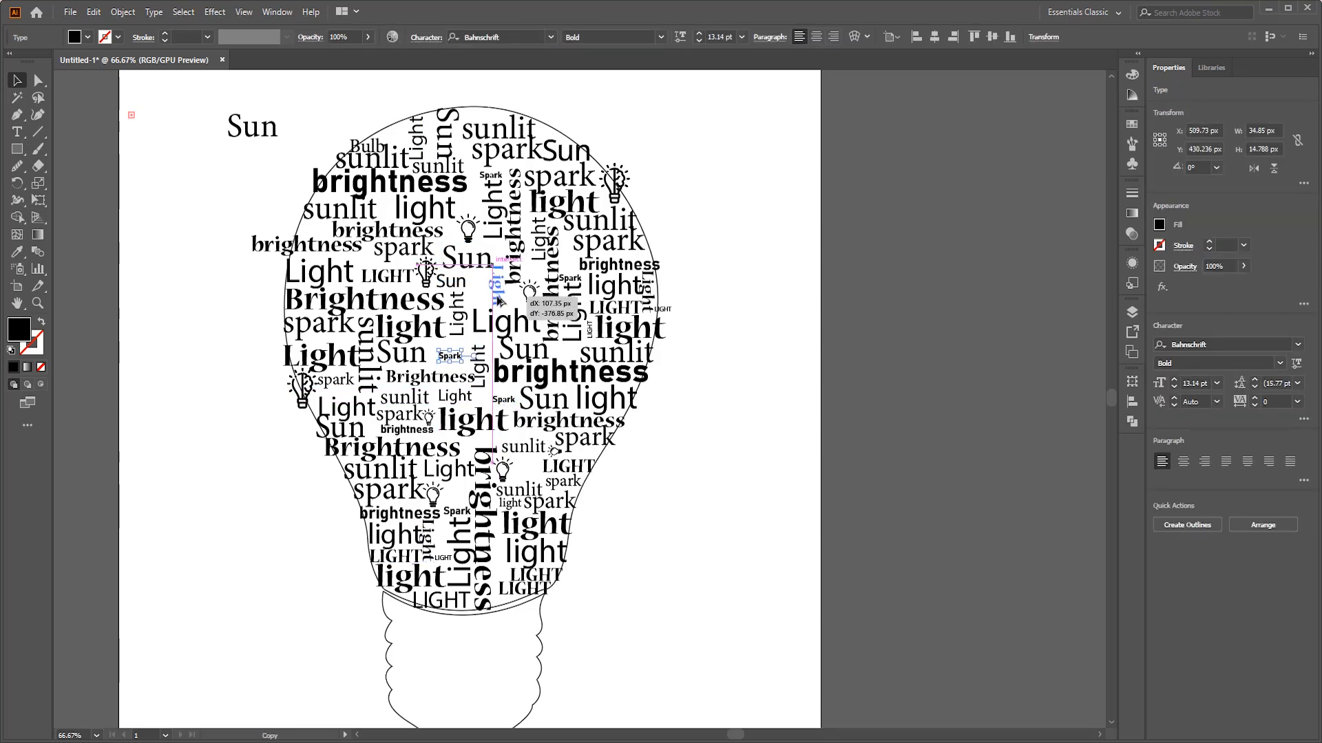
Step: Place a rotated bold "Light" and a bulb icon copy in the gap below the central "Sun"
left_click_drag(530, 293, 480, 282)
key("Delete")
scroll(570, 234, "up", 2)
left_click_drag(244, 318, 365, 358)
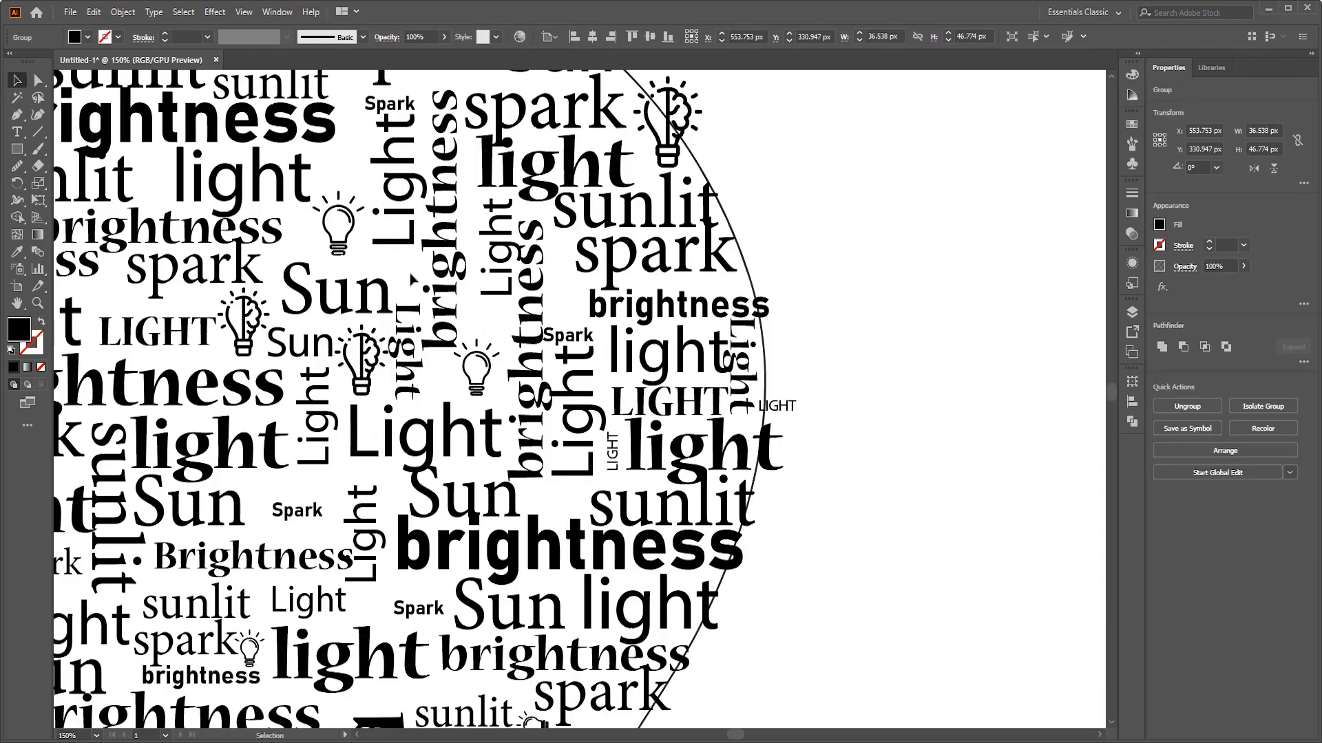
Step: Fill the bulb outline with the green swatch C=85 M=10 Y=100 K=10 and send it behind the words
scroll(630, 296, "down", 3)
left_click(456, 198)
left_click(498, 197)
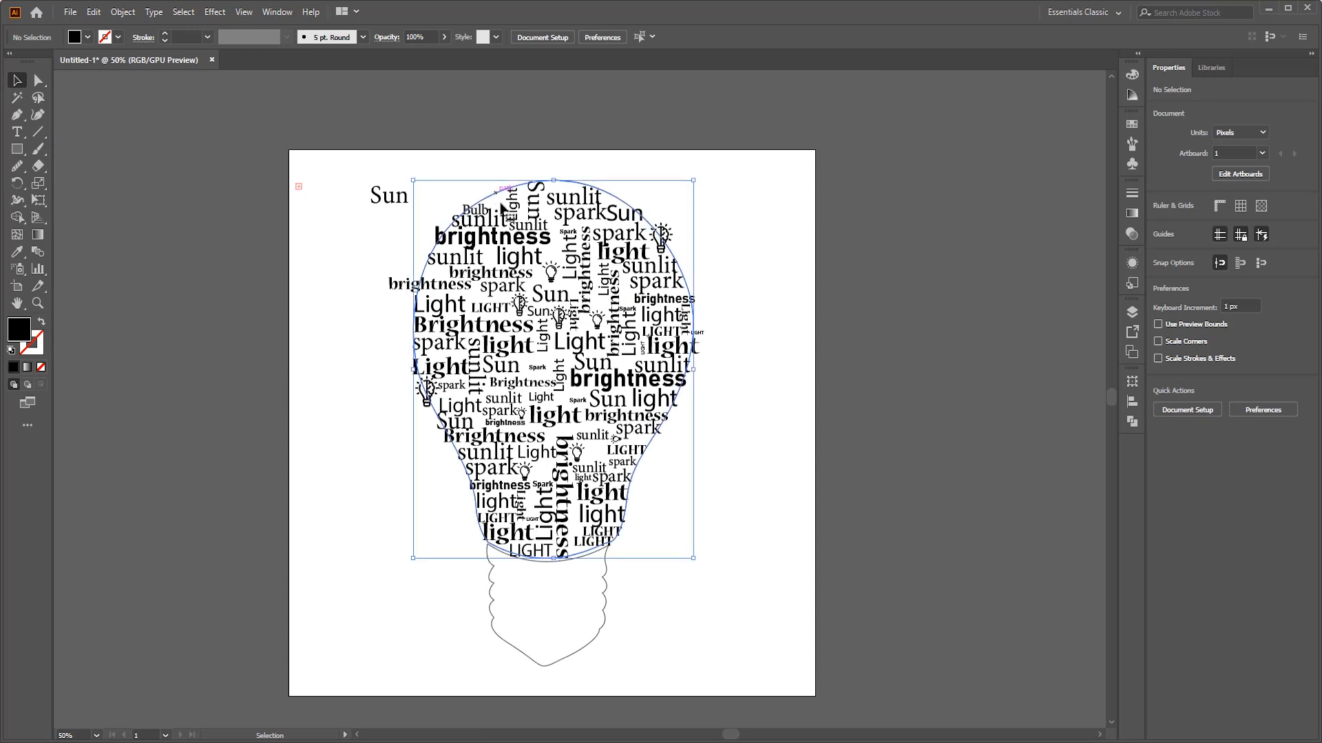
left_click(1131, 125)
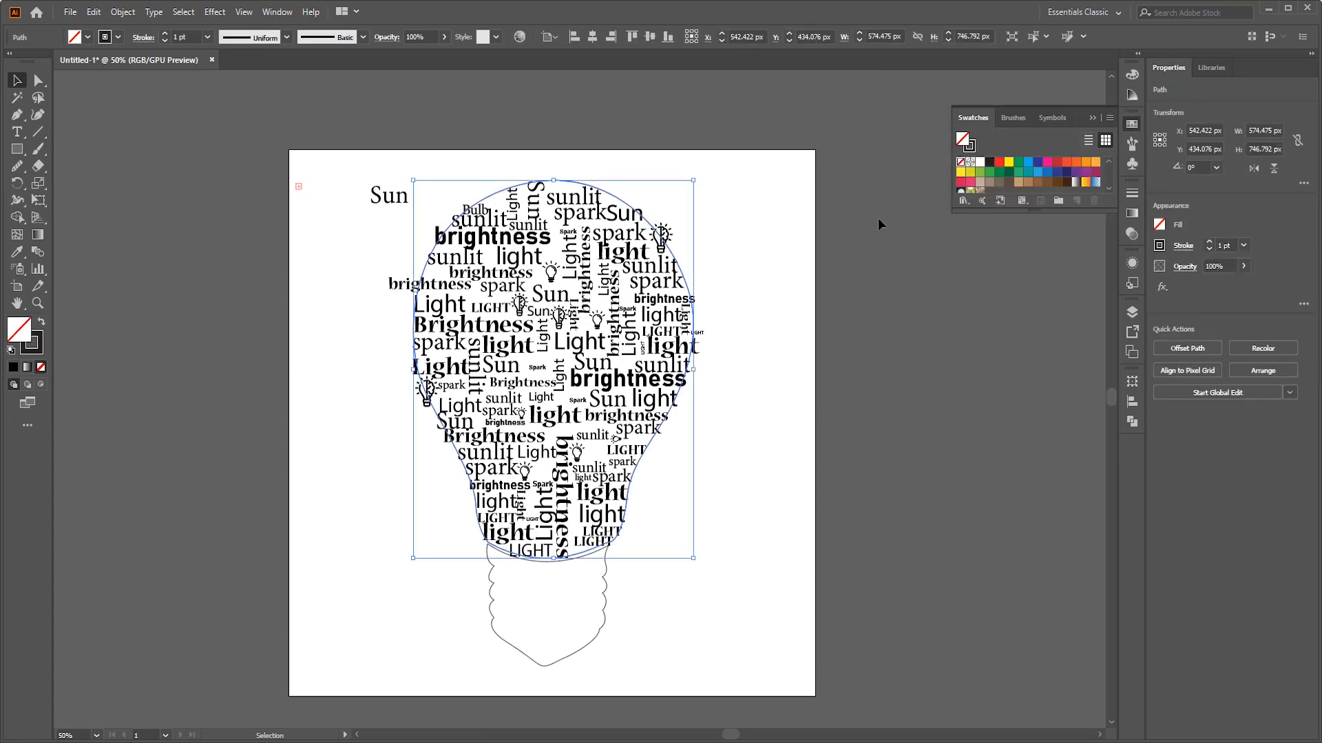
left_click(999, 173)
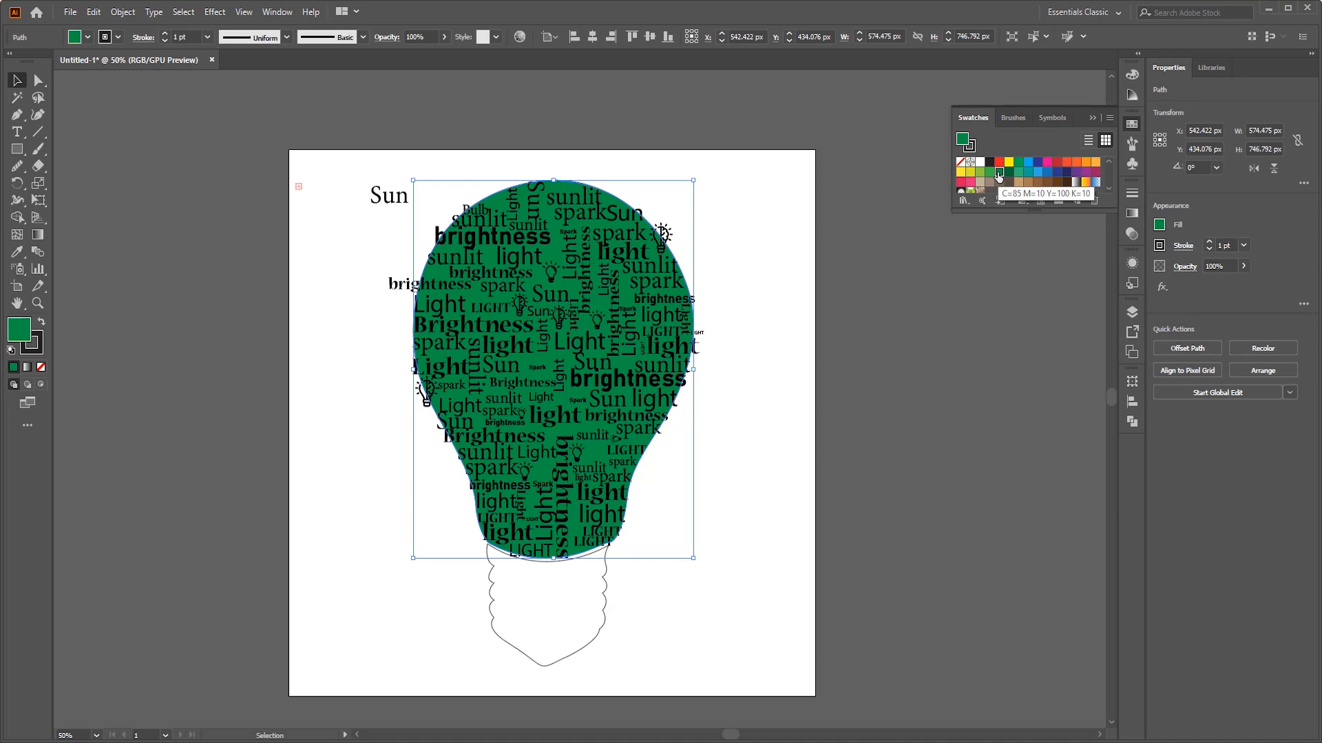
key("ctrl+shift+]")
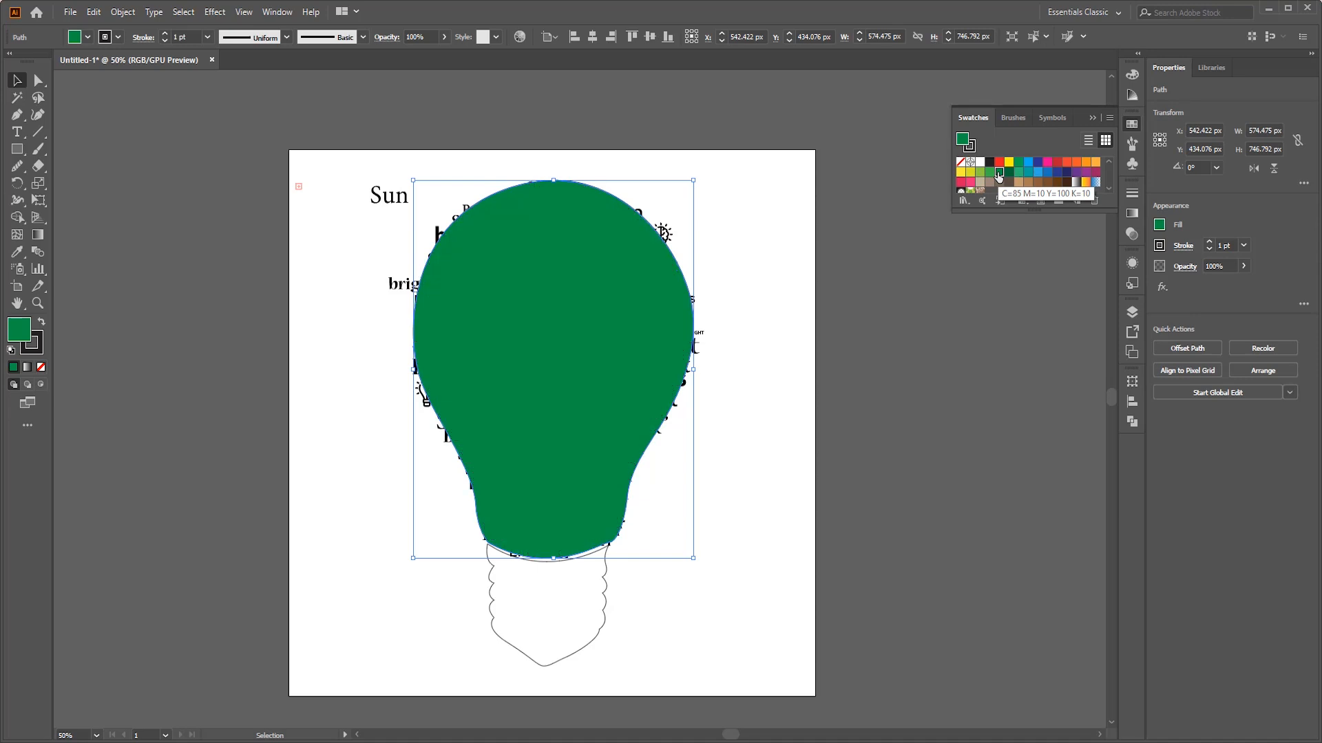
key("ctrl+shift+[")
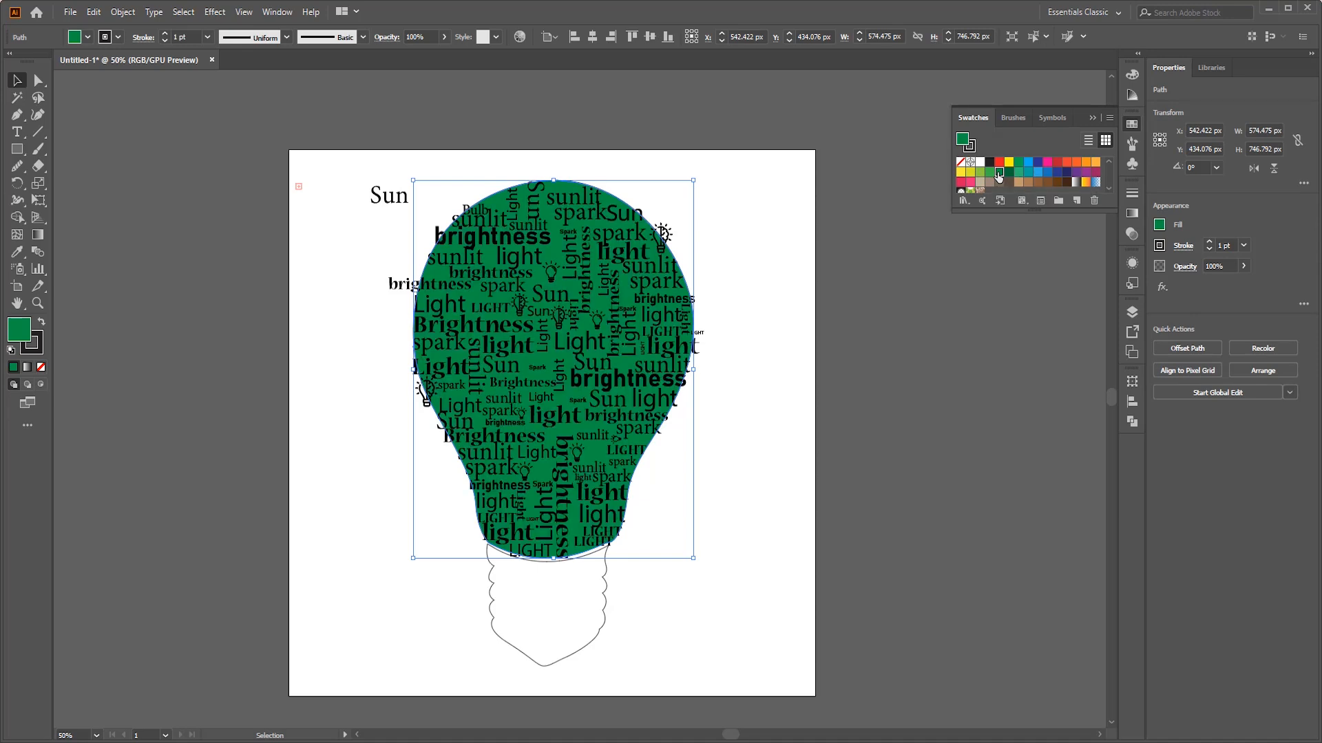
left_click(746, 428)
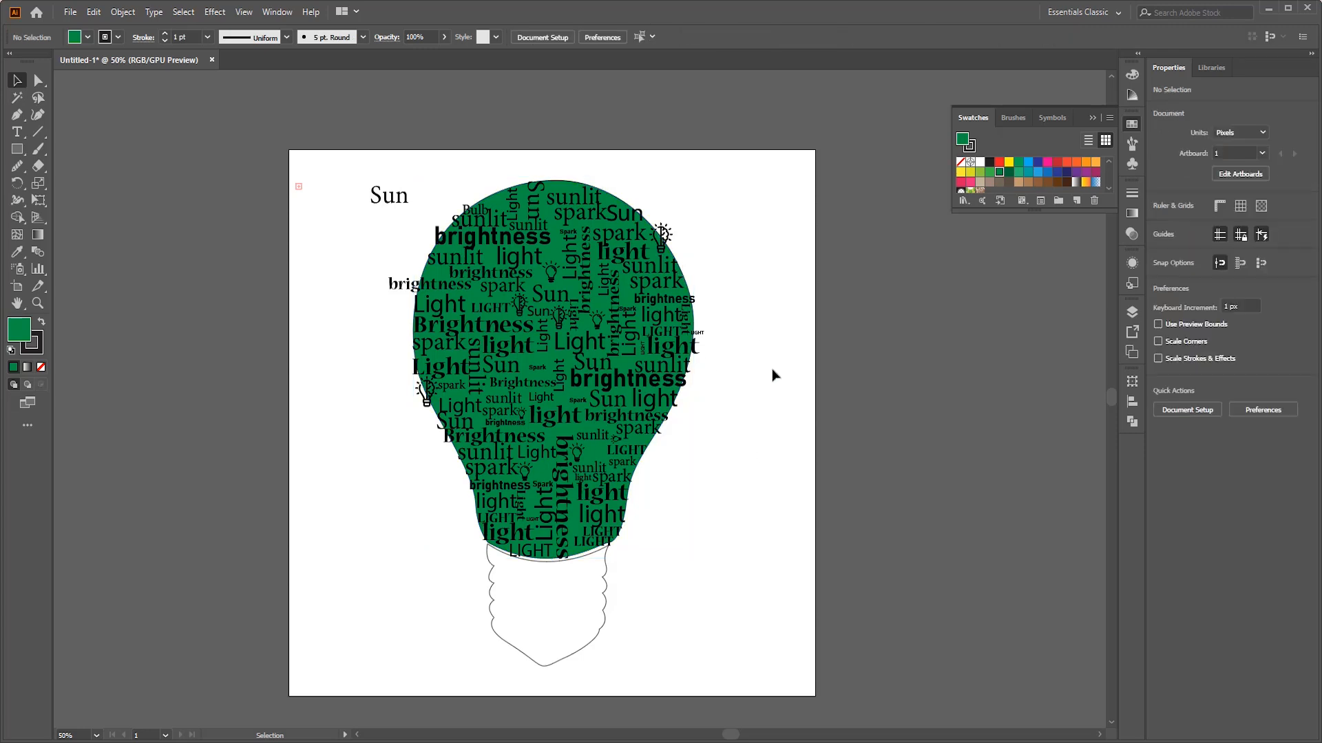
Step: Duplicate a large block of the bulb's words and icons, without the green shape, over the screw base
left_click_drag(492, 475, 722, 295)
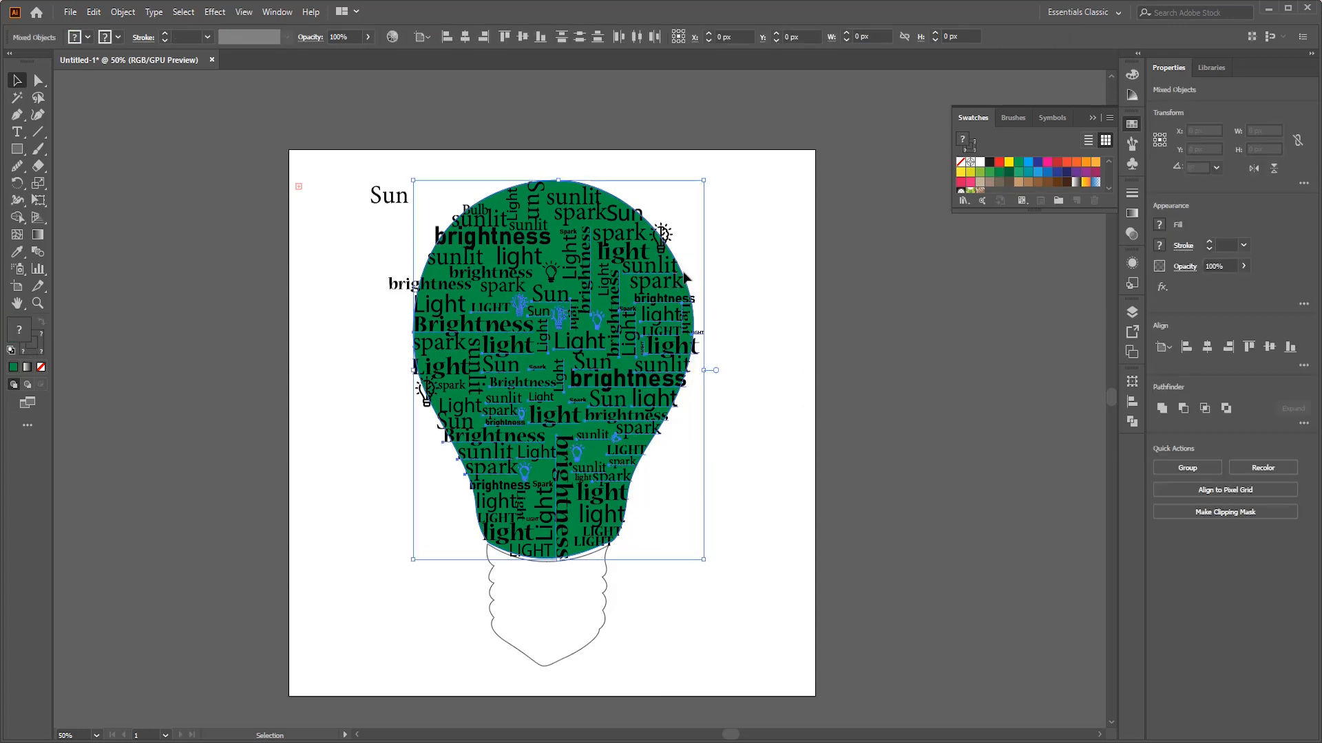
left_click_drag(628, 378, 571, 638)
key("ctrl+z")
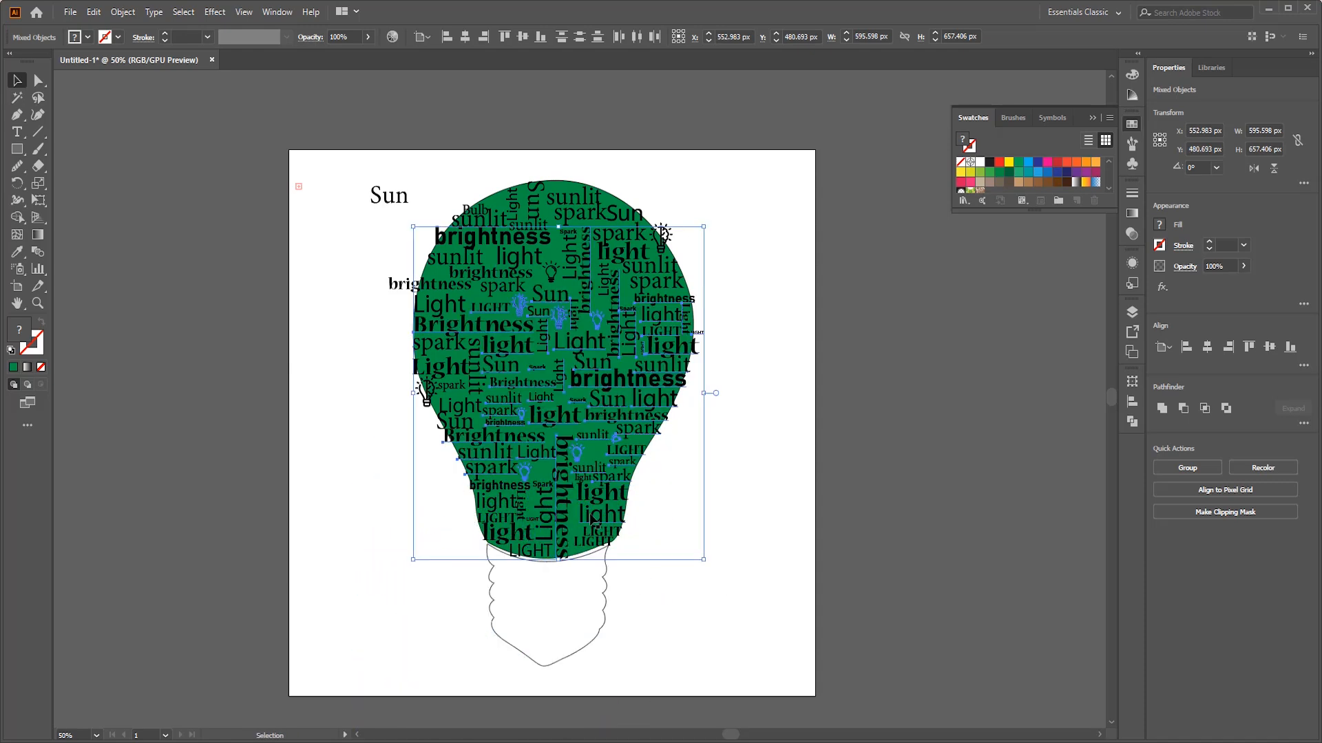
left_click_drag(629, 467, 549, 713)
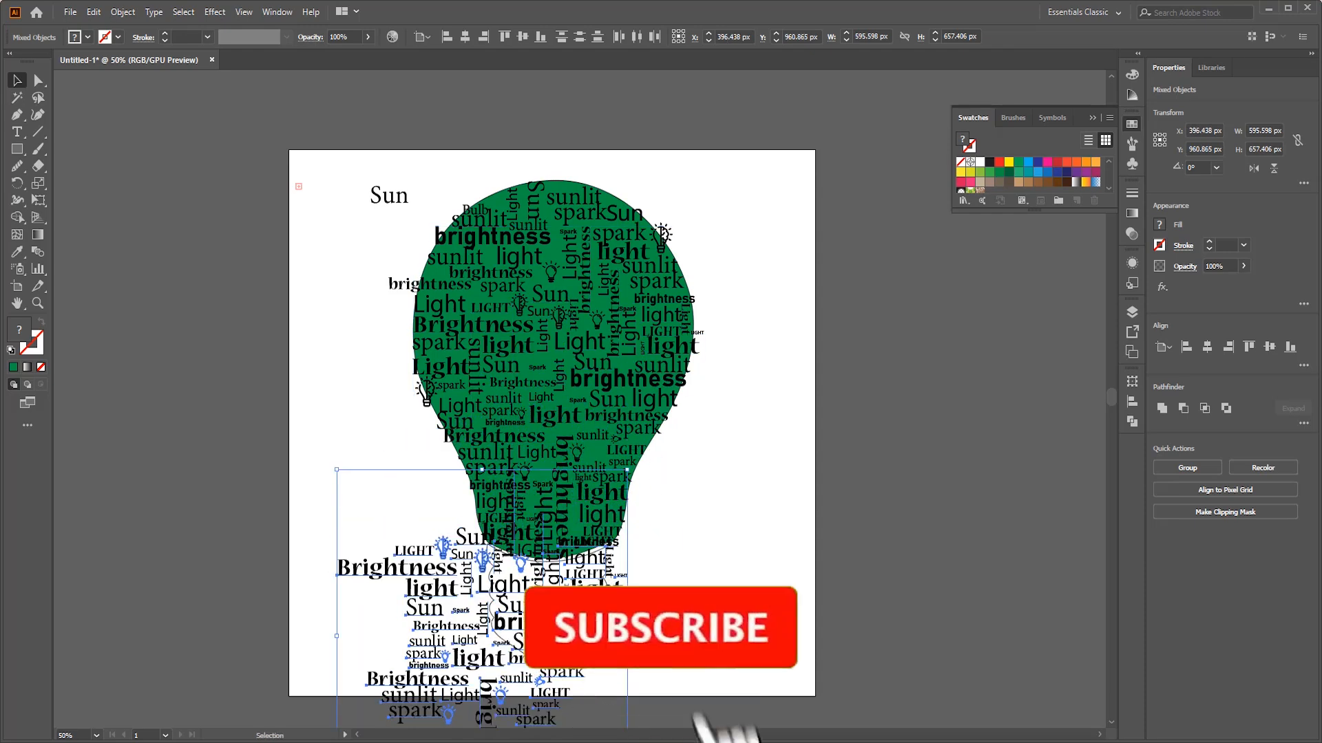
key("a")
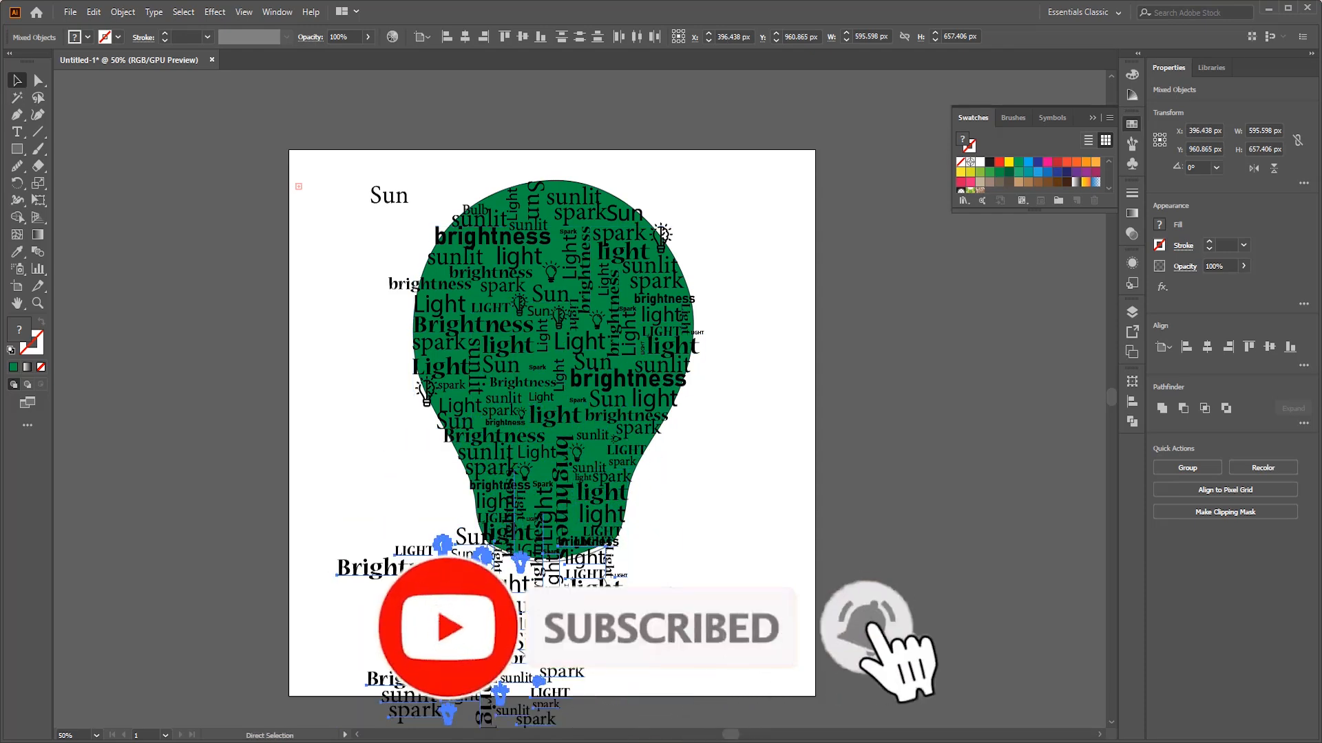
left_click(707, 584)
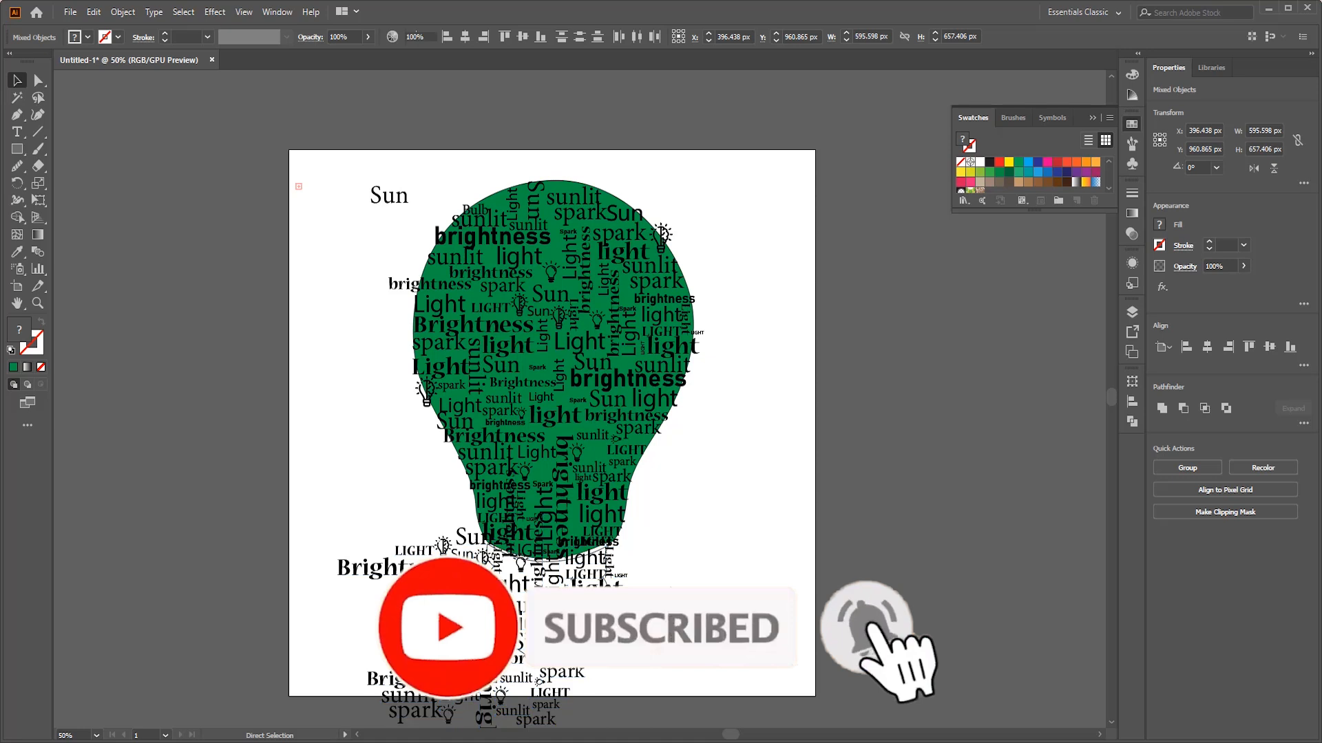
Step: Bring the green bulb shape to the front and delete the stray "Sun" outside the bulb
left_click(589, 205)
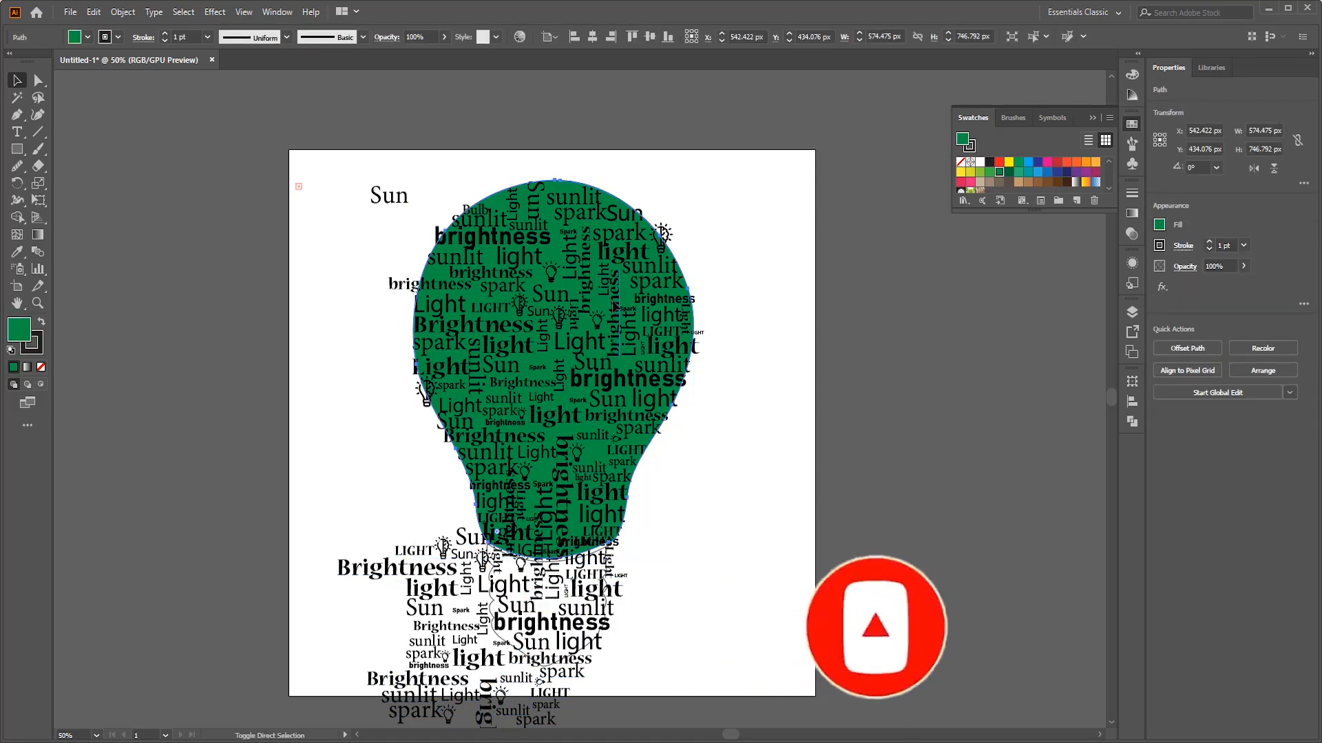
key("ctrl+shift+bracketright")
left_click(387, 195)
key("Delete")
left_click(698, 158)
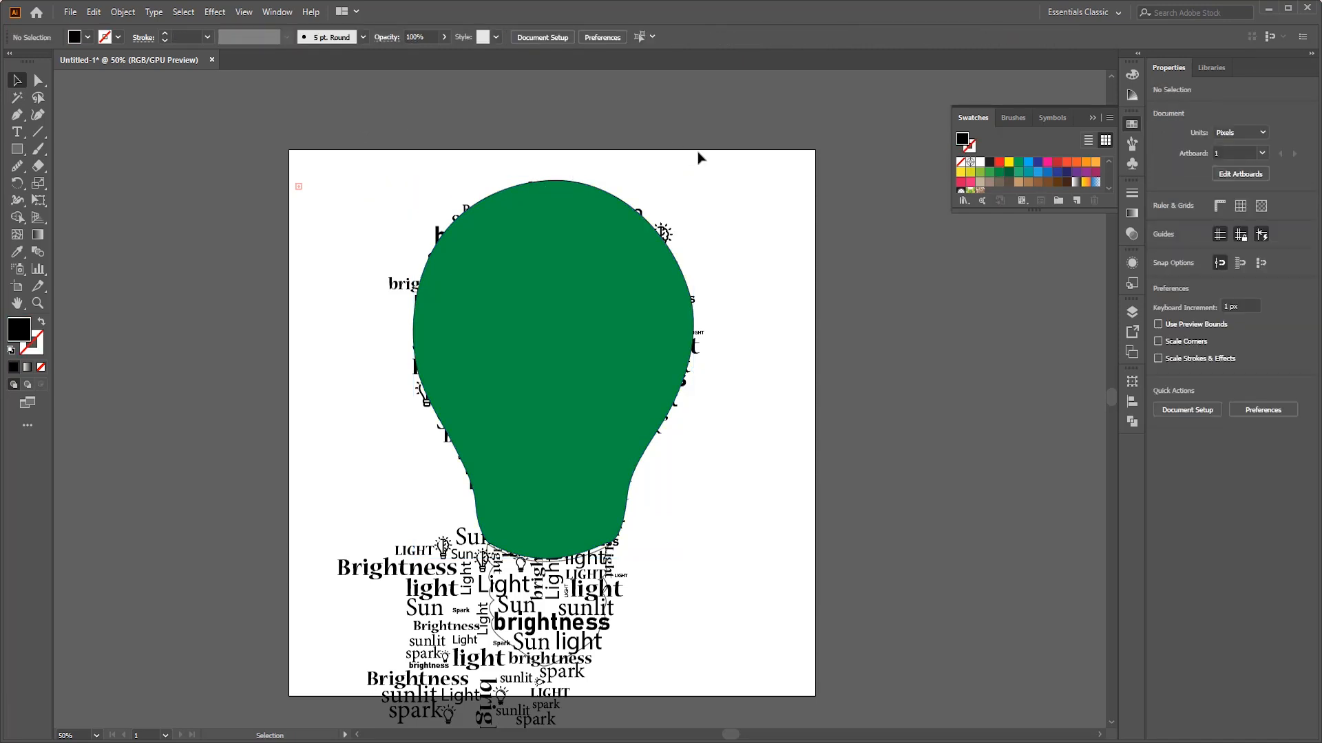
Step: Select the green bulb shape with its words and icons, excluding the lower copies, and make a clipping mask
left_click_drag(559, 422, 398, 540)
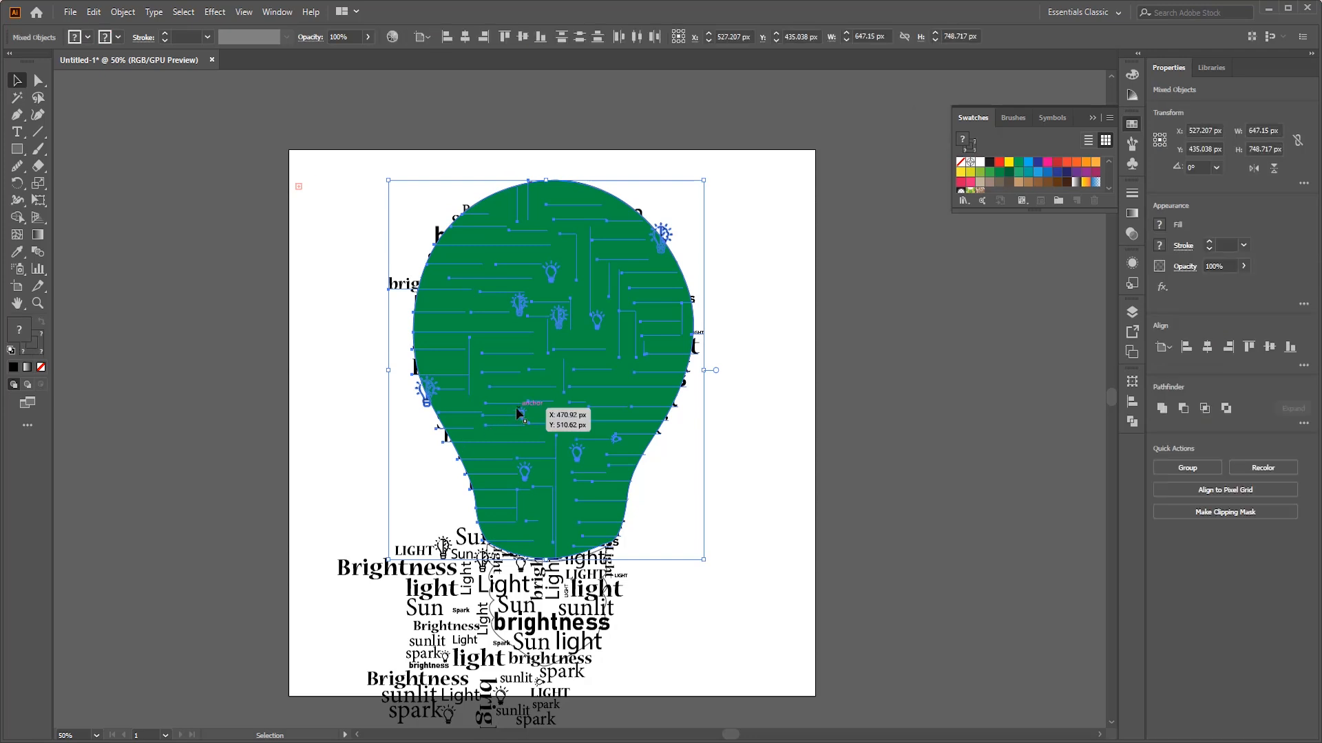
mouse_move(687, 550)
left_mouse_down()
mouse_move(360, 162)
mouse_move(356, 124)
left_mouse_up()
left_click(582, 647, "shift")
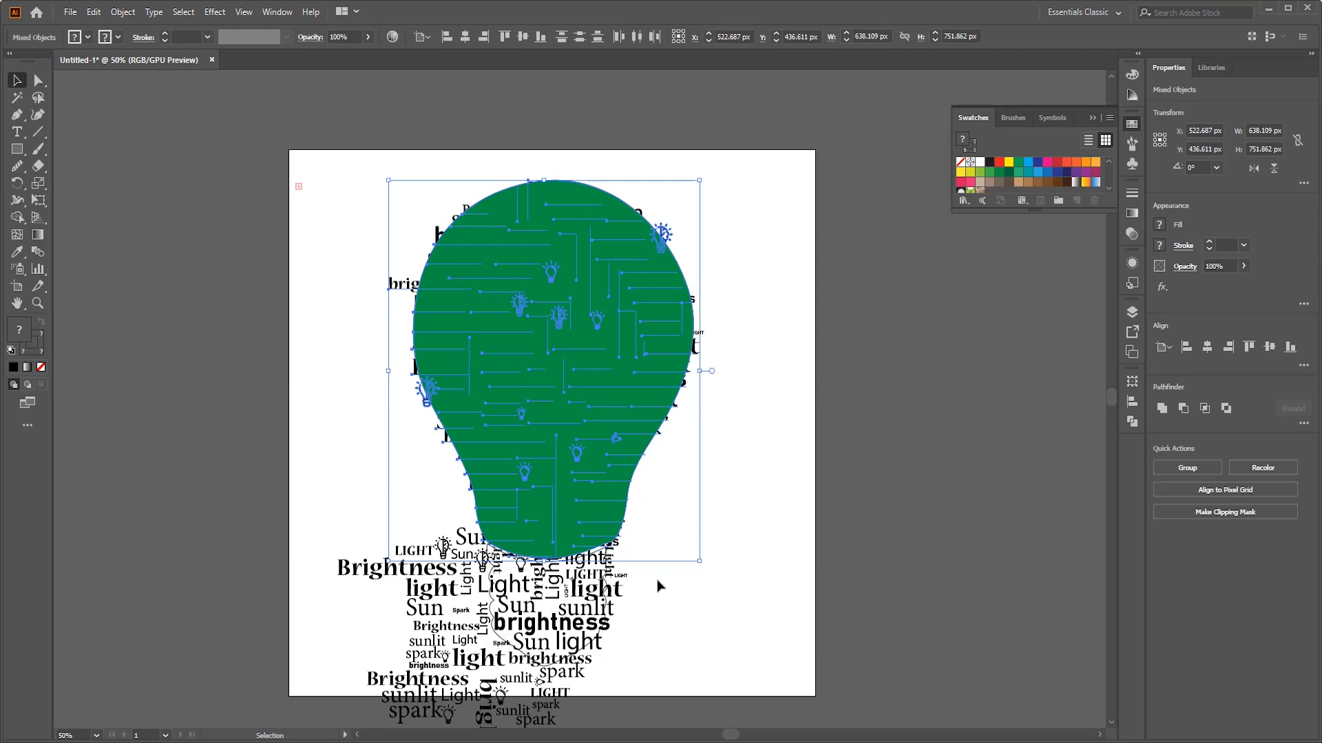
right_click(549, 433)
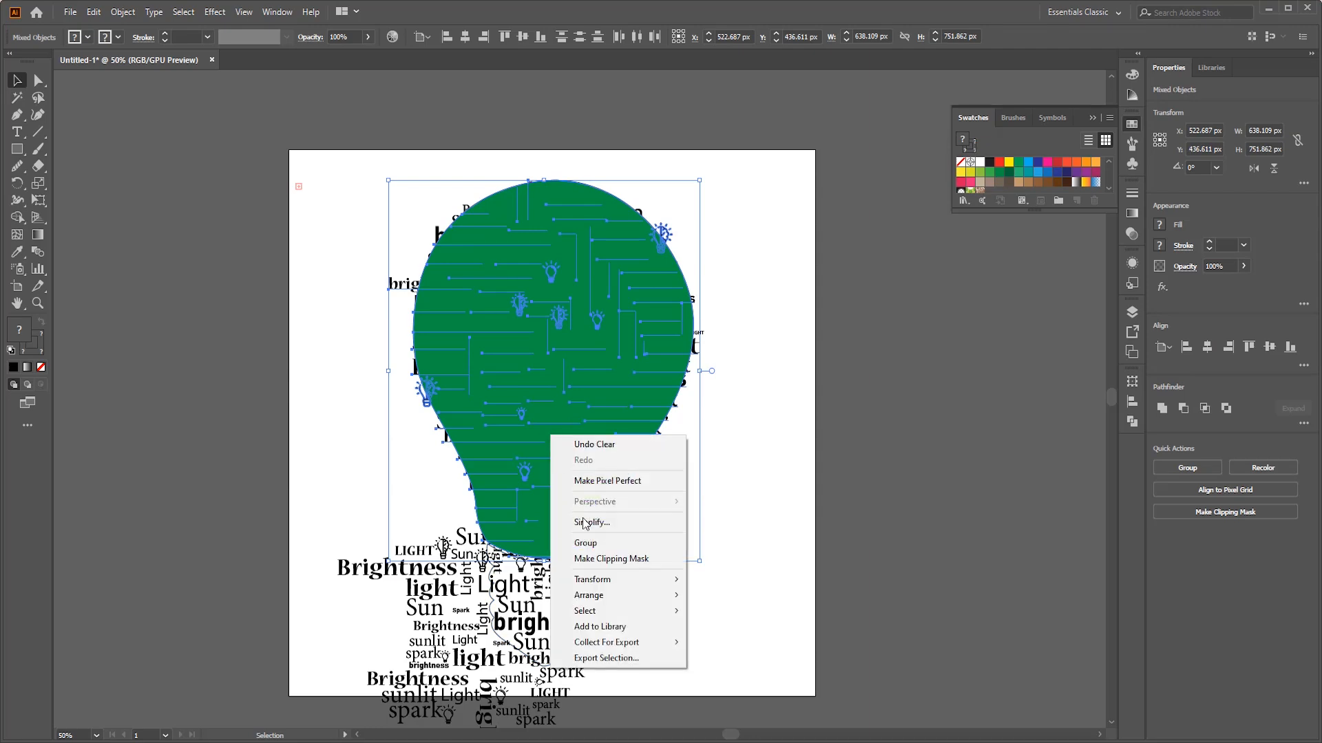
left_click(624, 559)
key("ctrl+shift+a")
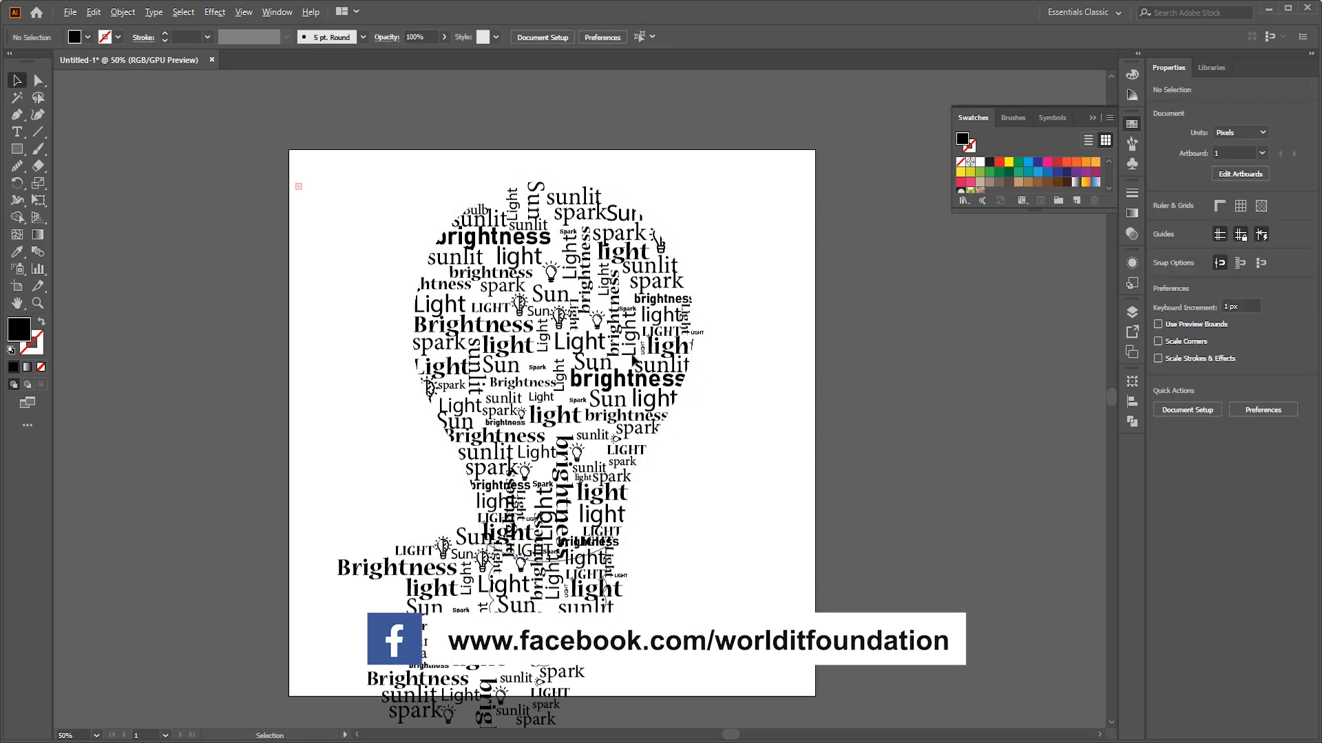
Step: Lock the clipped bulb artwork
key("ctrl+a")
left_click(824, 394)
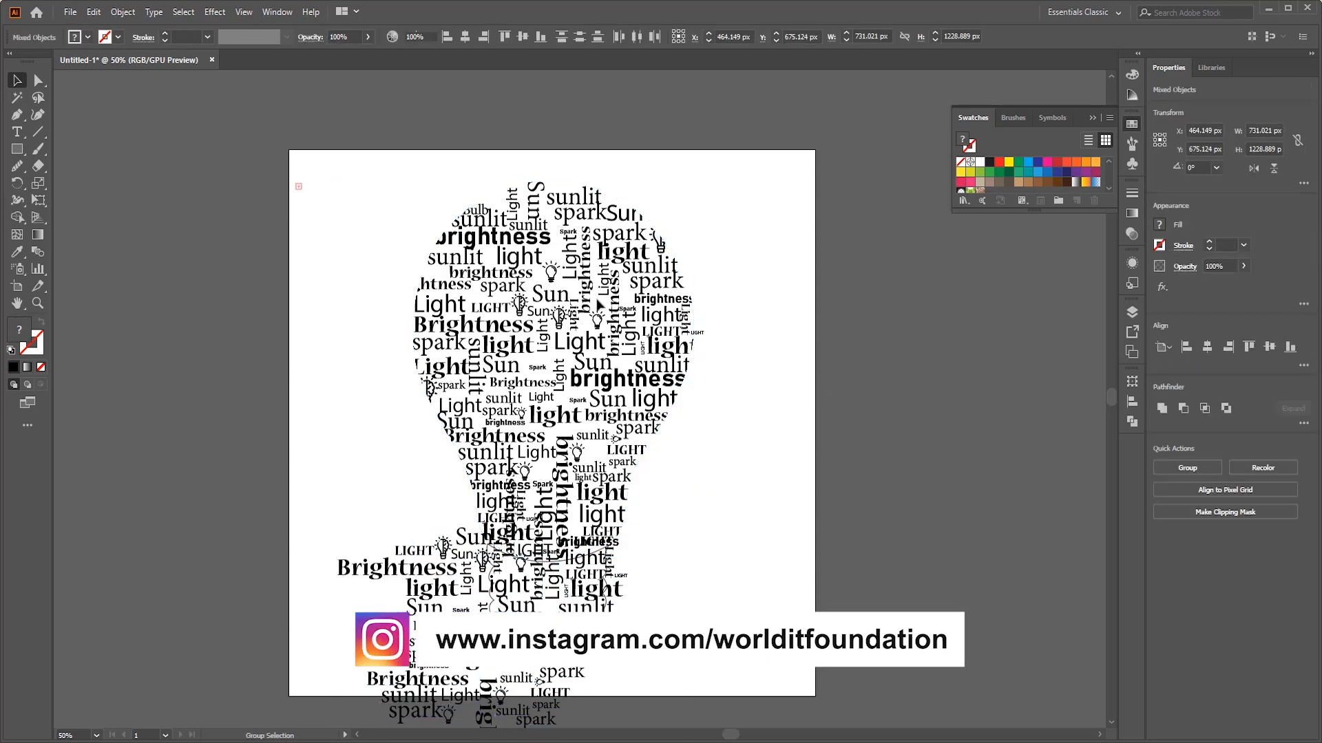
left_click(611, 316)
key("ctrl+2")
scroll(716, 590, "down", 2)
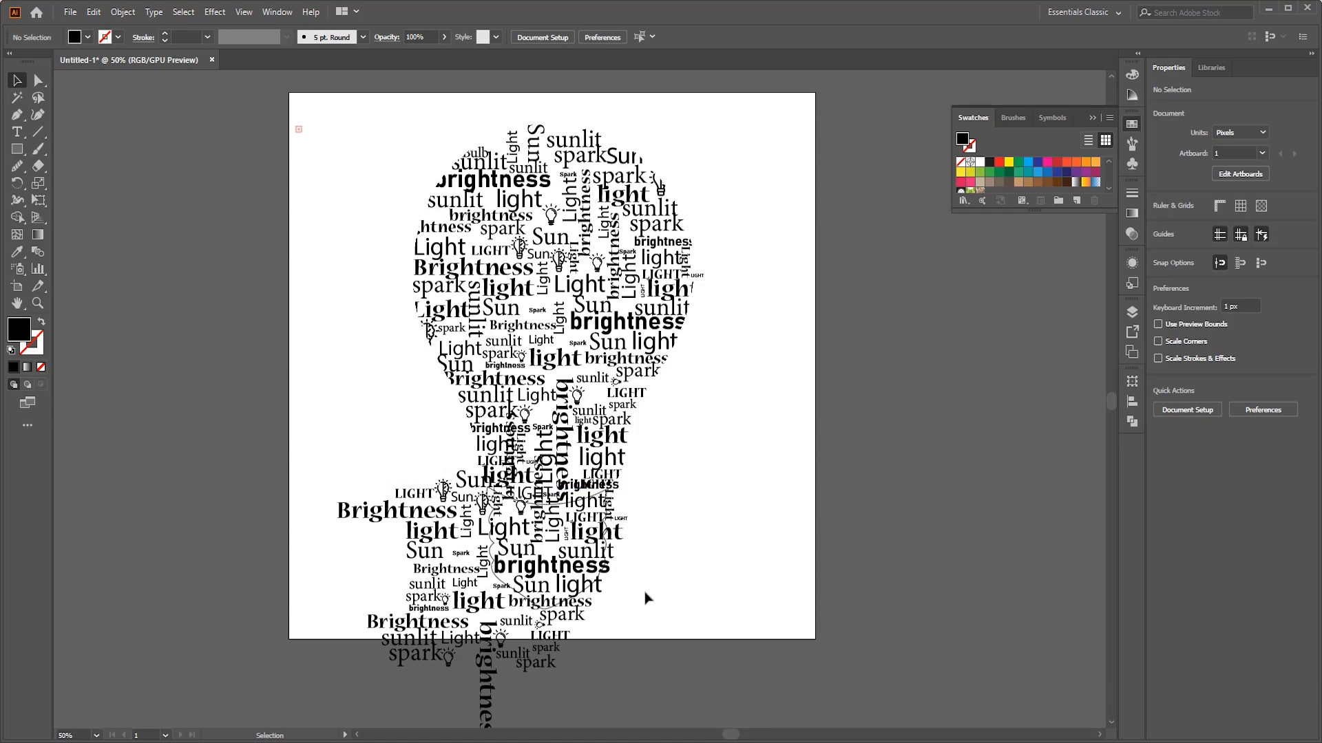
Step: Fill the screw base outline with green and bring it in front of the words
left_click_drag(239, 541, 241, 549)
key("ctrl+h")
scroll(586, 592, "up", 3)
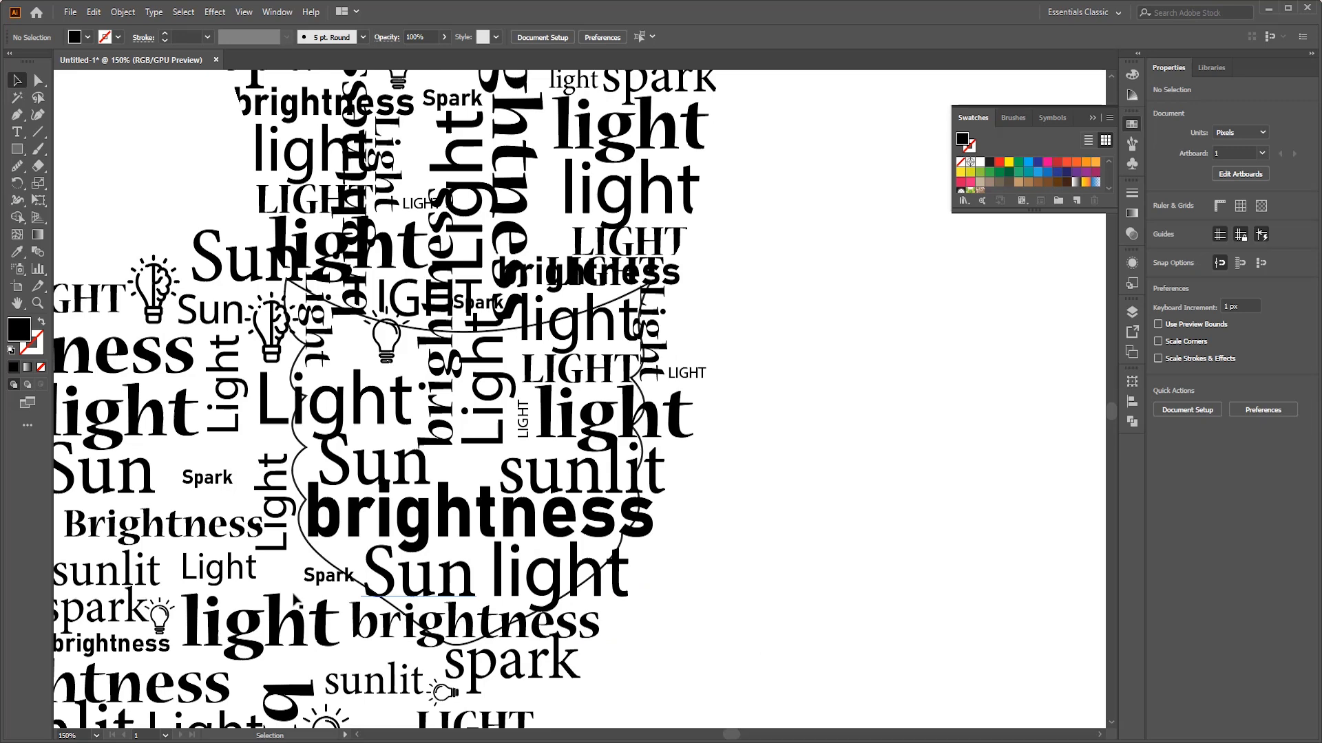
left_click(301, 494)
left_click(1018, 162)
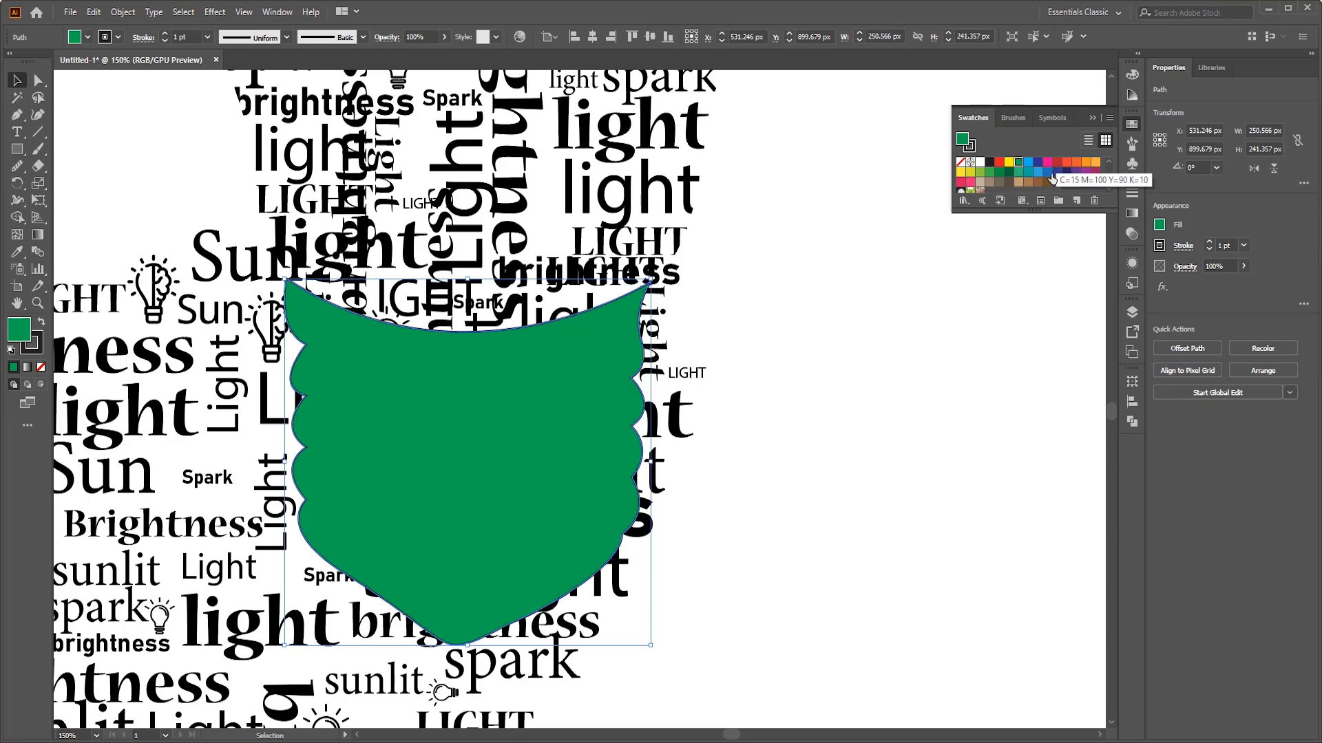
left_click(794, 516)
Step: Select the green screw base with the words and icons around it and make a clipping mask
scroll(795, 516, "down", 2)
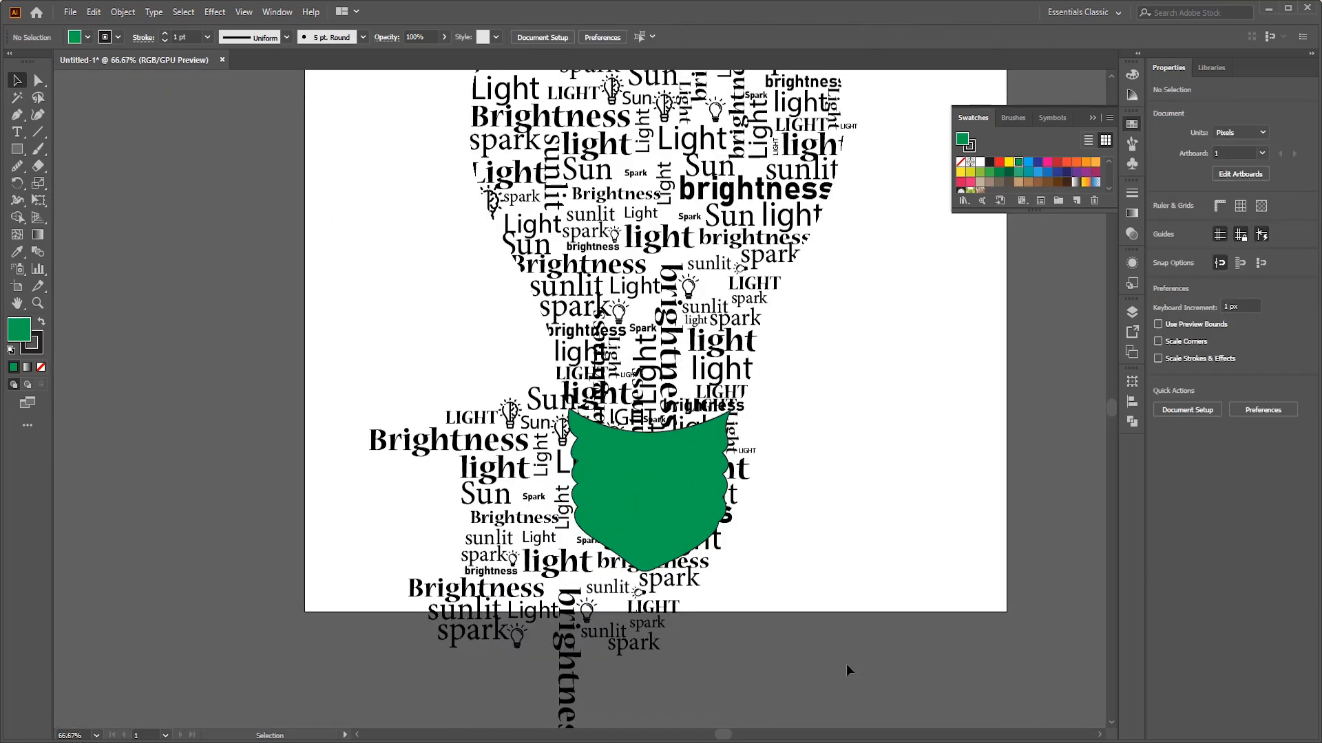
left_click_drag(585, 548, 283, 299)
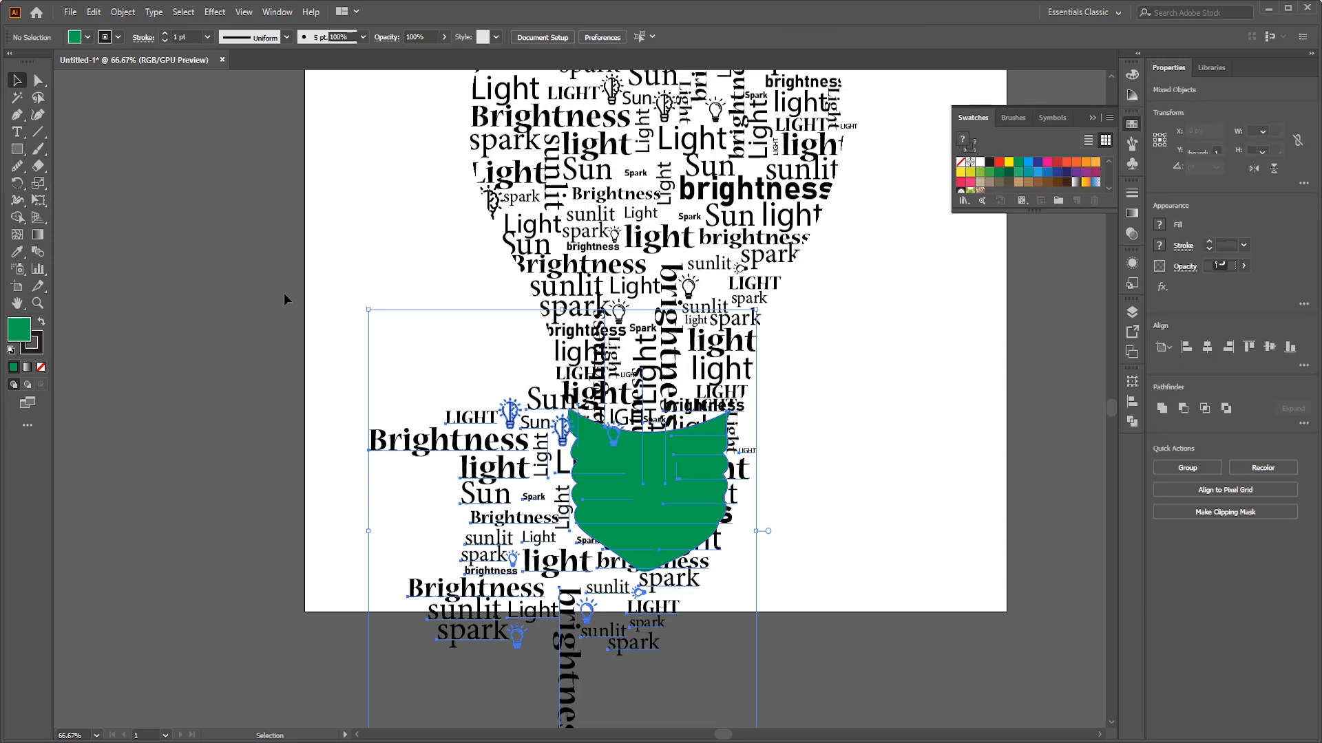
right_click(670, 436)
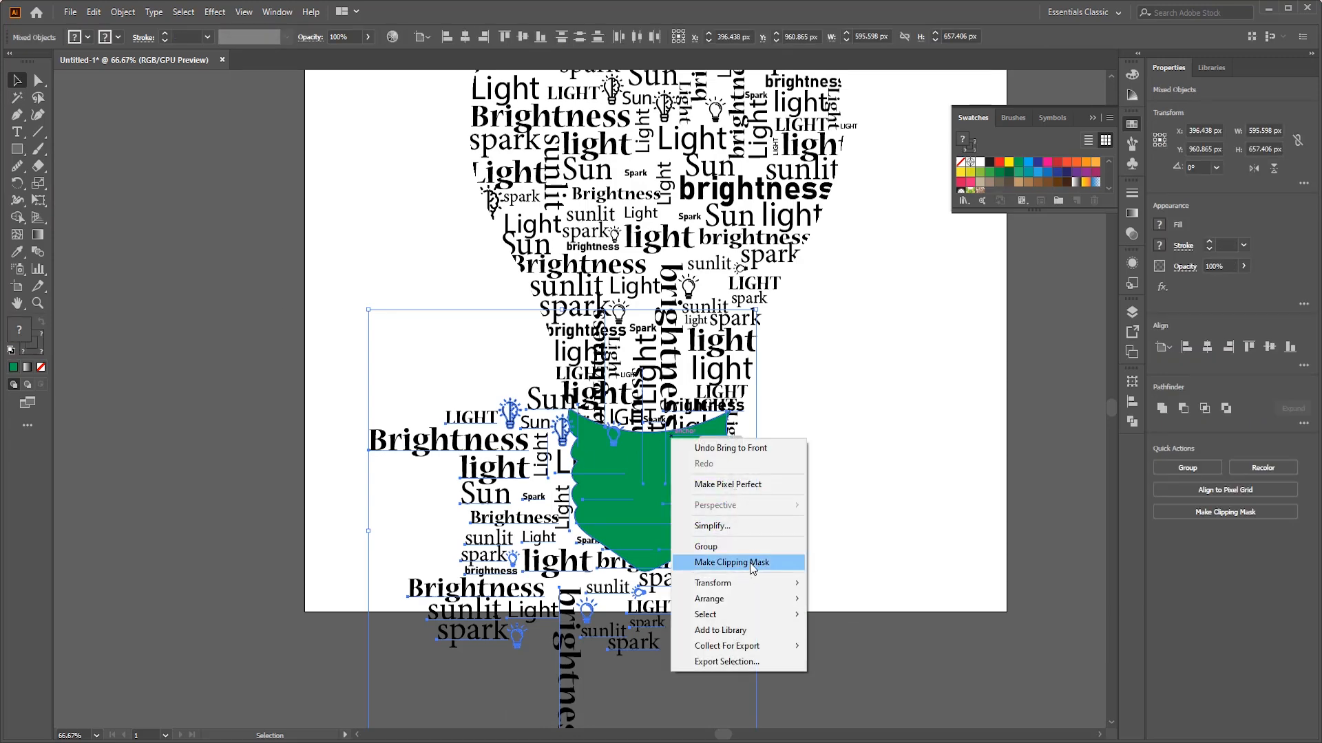
left_click(749, 563)
left_click(840, 516)
Step: Move the clipped screw base slightly down to leave a gap below the bulb
scroll(745, 452, "up", 1)
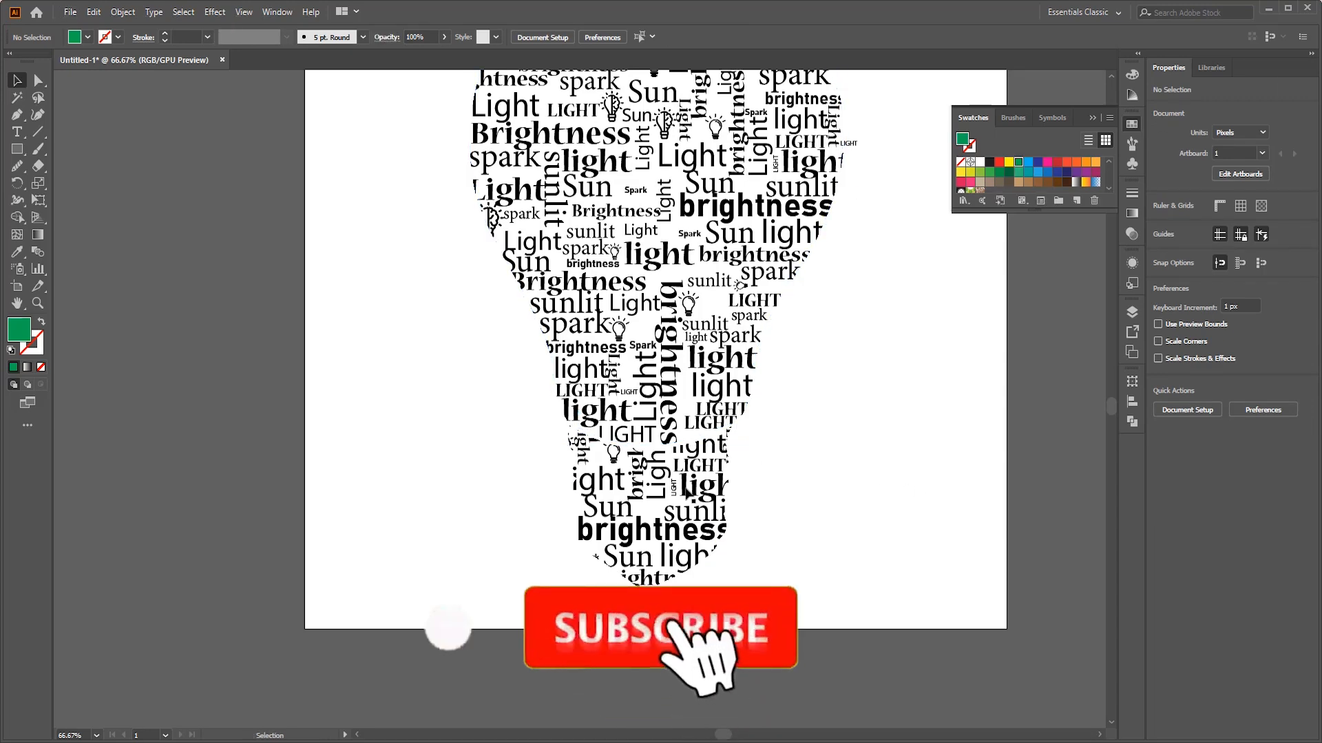
left_click_drag(686, 490, 687, 514)
left_click(792, 497)
scroll(791, 497, "down", 2)
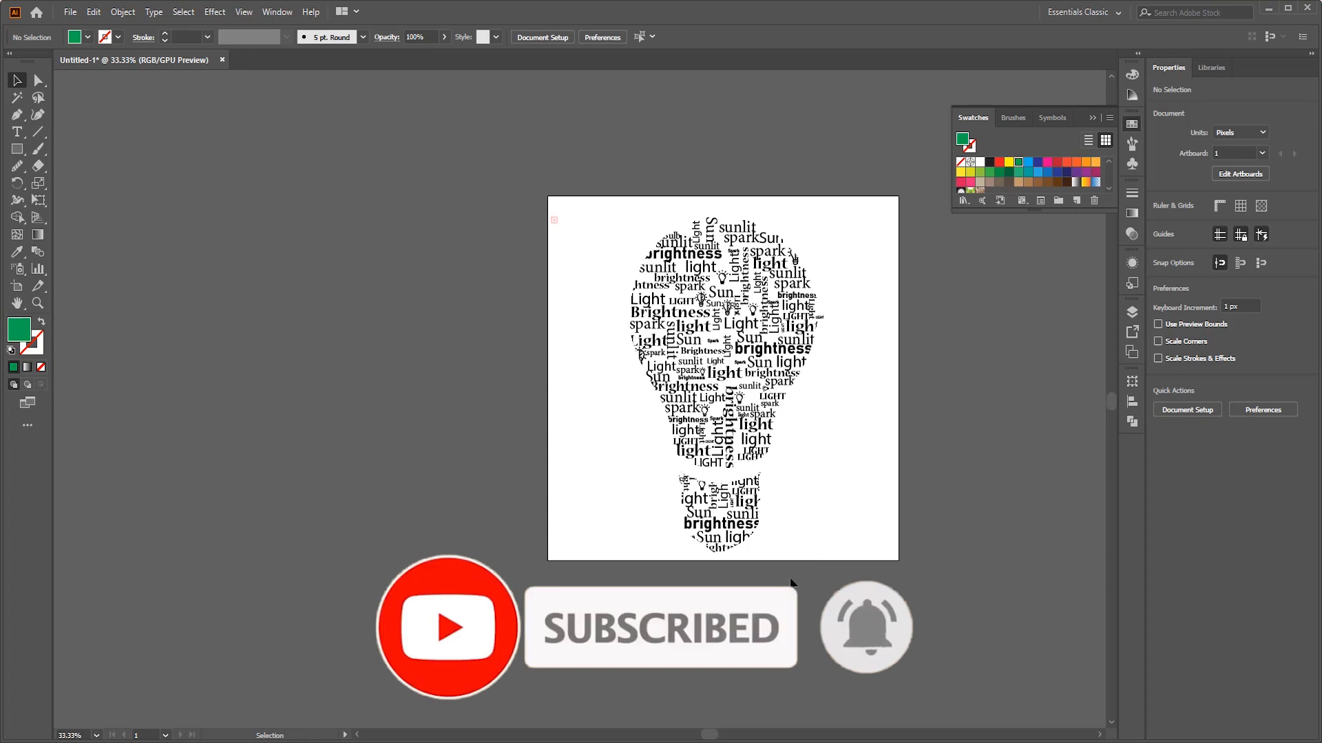
Step: Select the clipped bulb and screw base together and scale them down proportionally to about 239.5 by 416 px
left_click_drag(668, 381, 655, 298)
left_click_drag(819, 218, 797, 316)
scroll(783, 352, "up", 4)
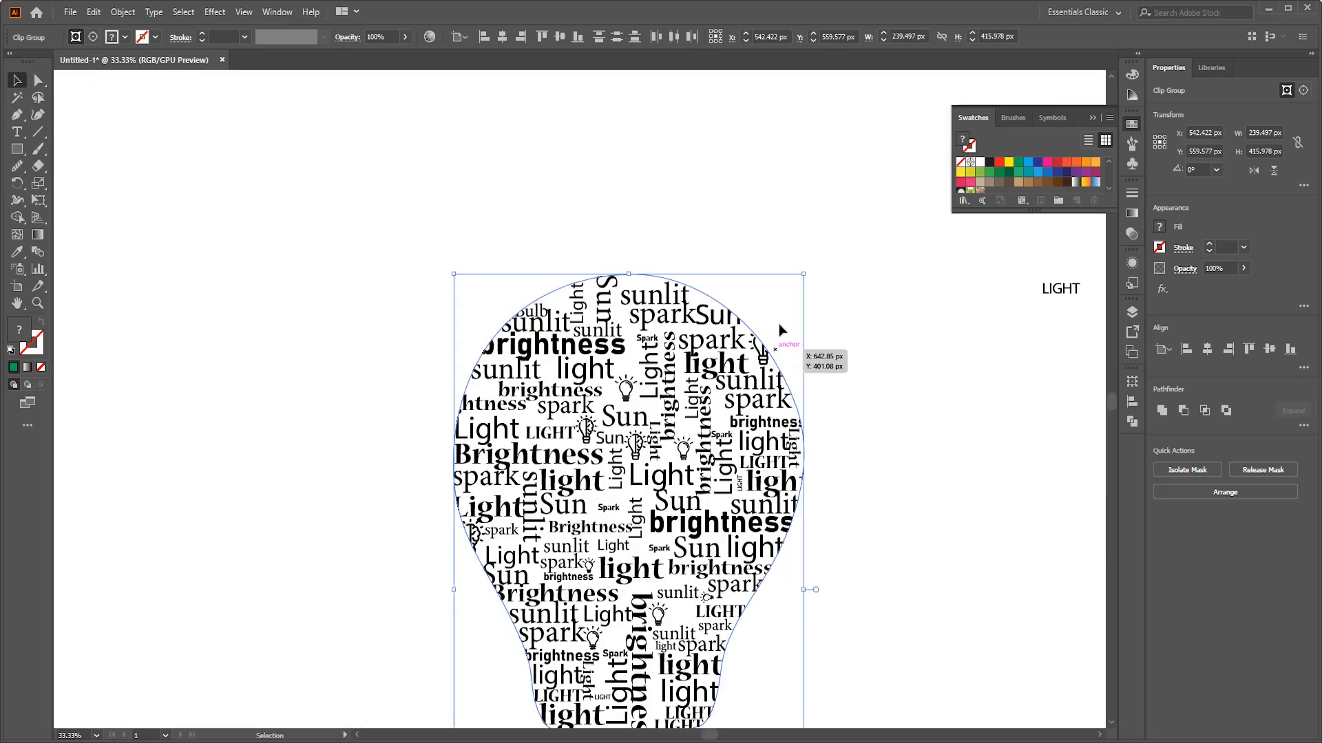
scroll(814, 308, "down", 1)
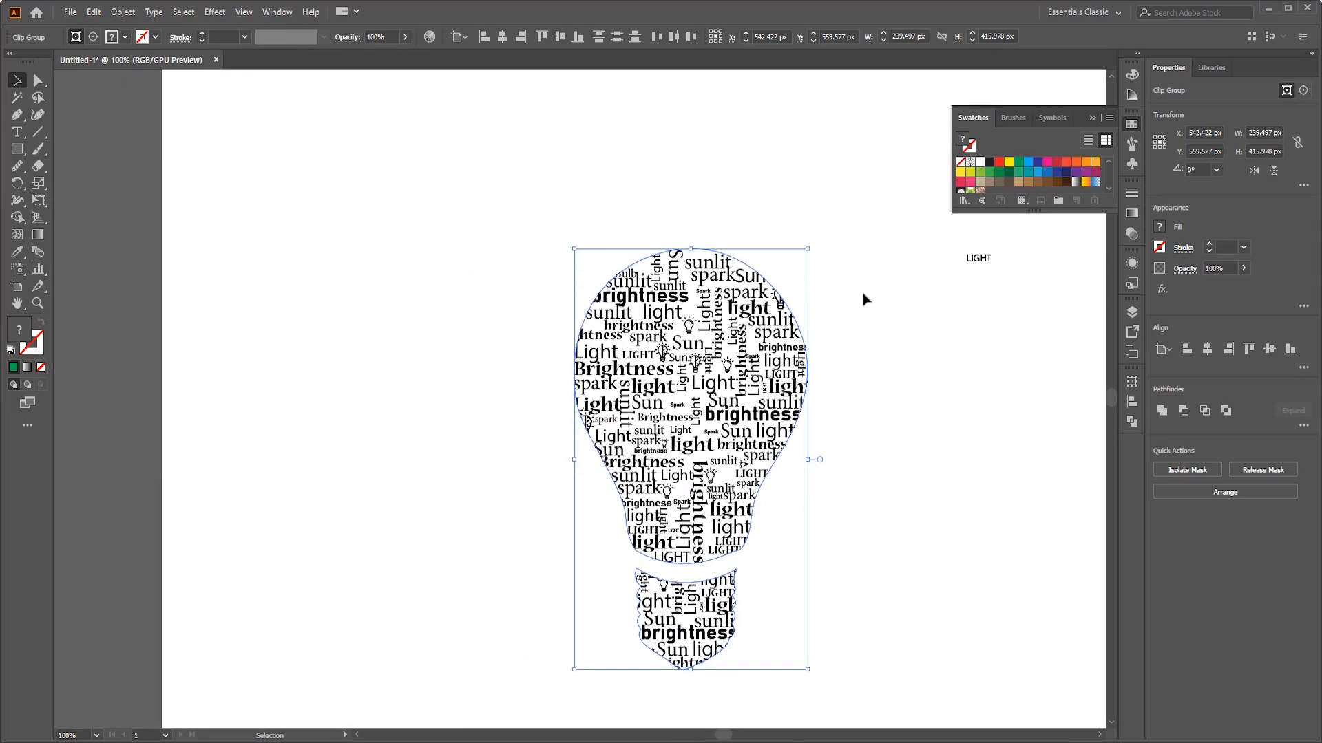
Step: Select the stray text left outside the bulb, without the clipped artwork, and delete it
left_click(905, 343)
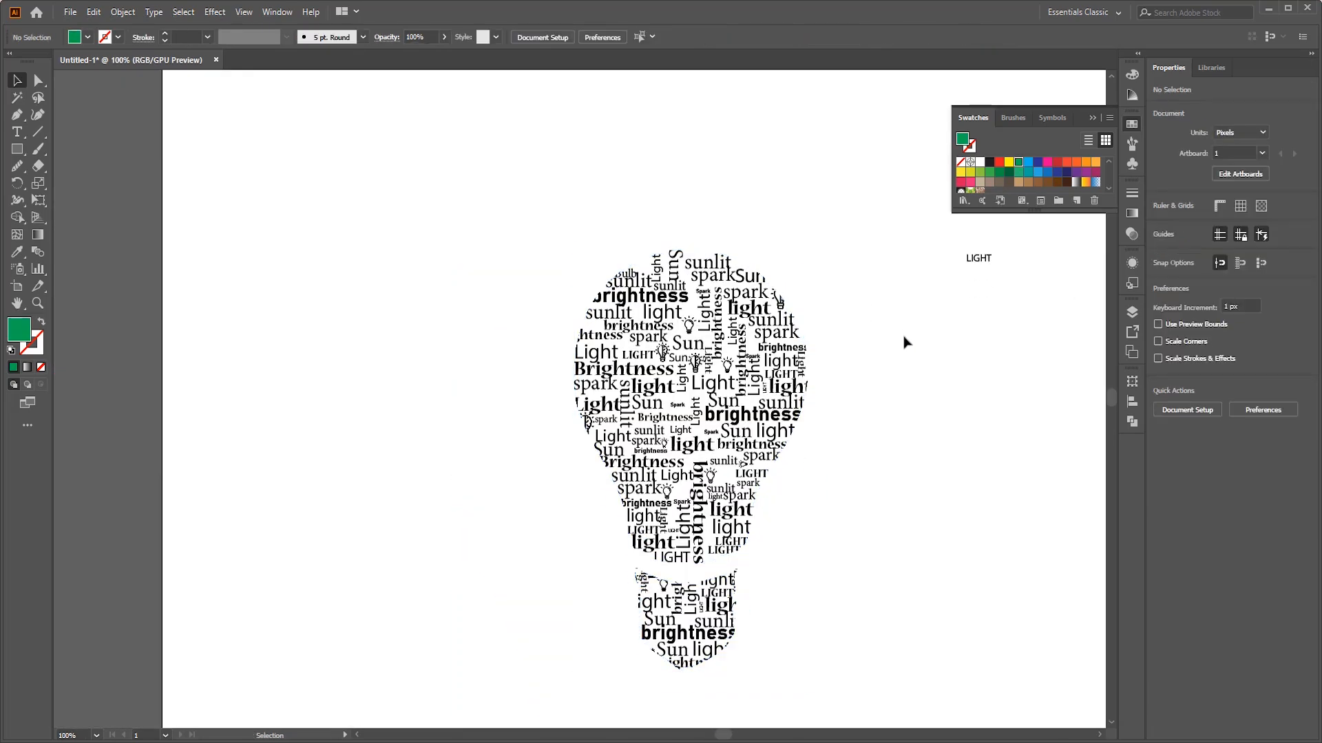
key("ctrl+a")
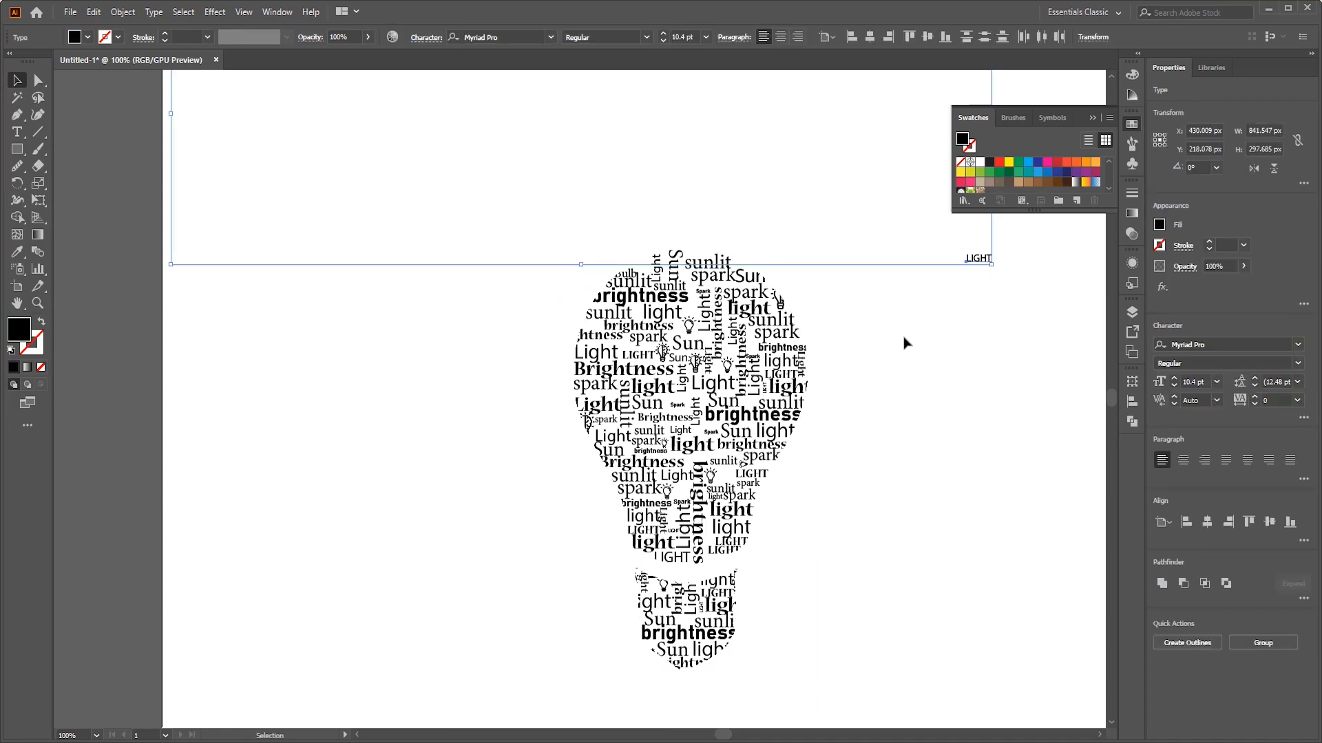
left_click(904, 342)
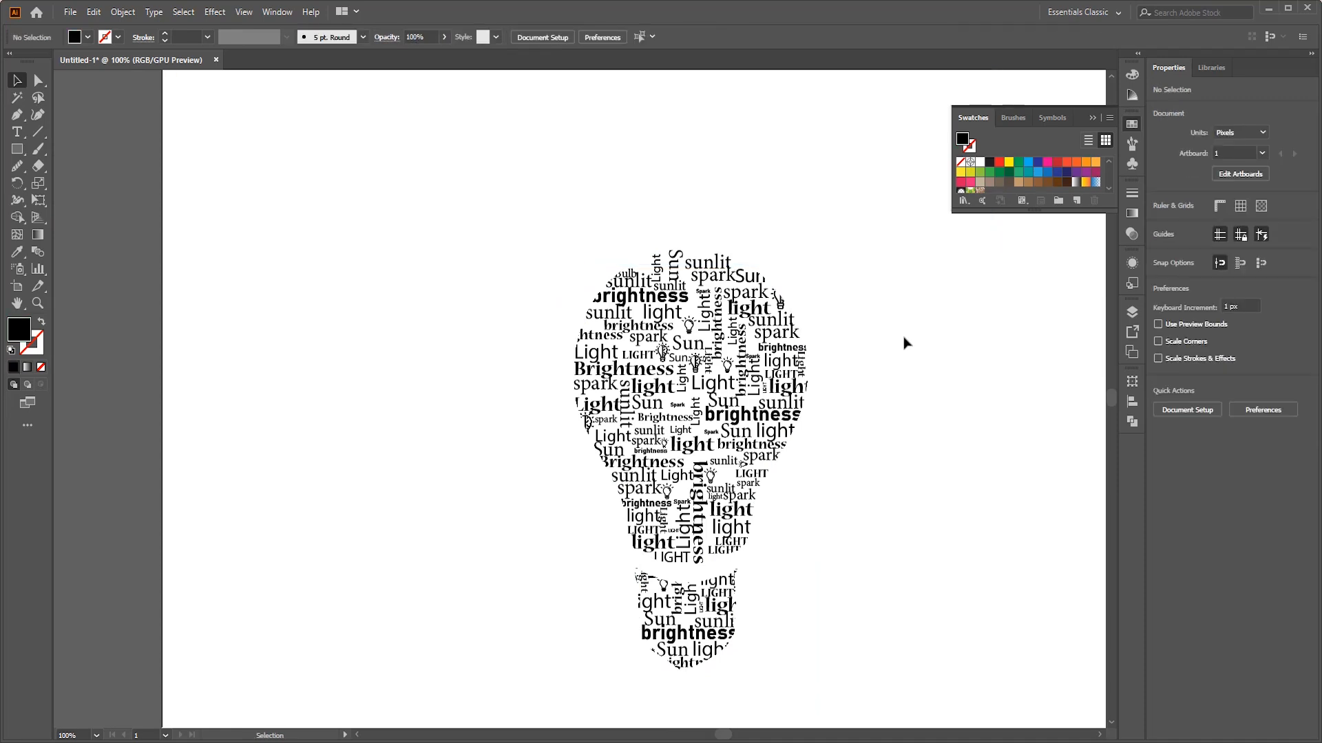
Step: Move the clipped bulb and screw base up to about Y 534 px and group them
key("ctrl+a")
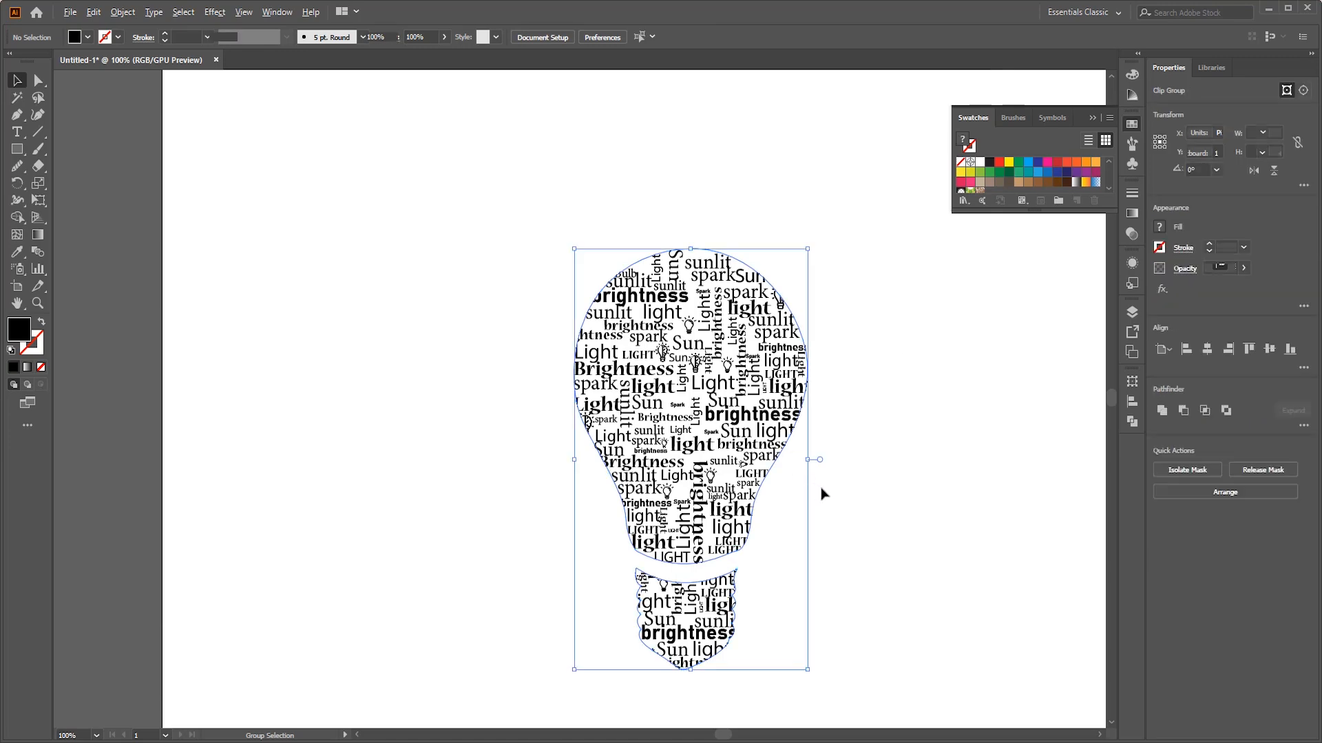
key("ctrl+minus")
left_click_drag(757, 446, 757, 432)
key("ctrl+g")
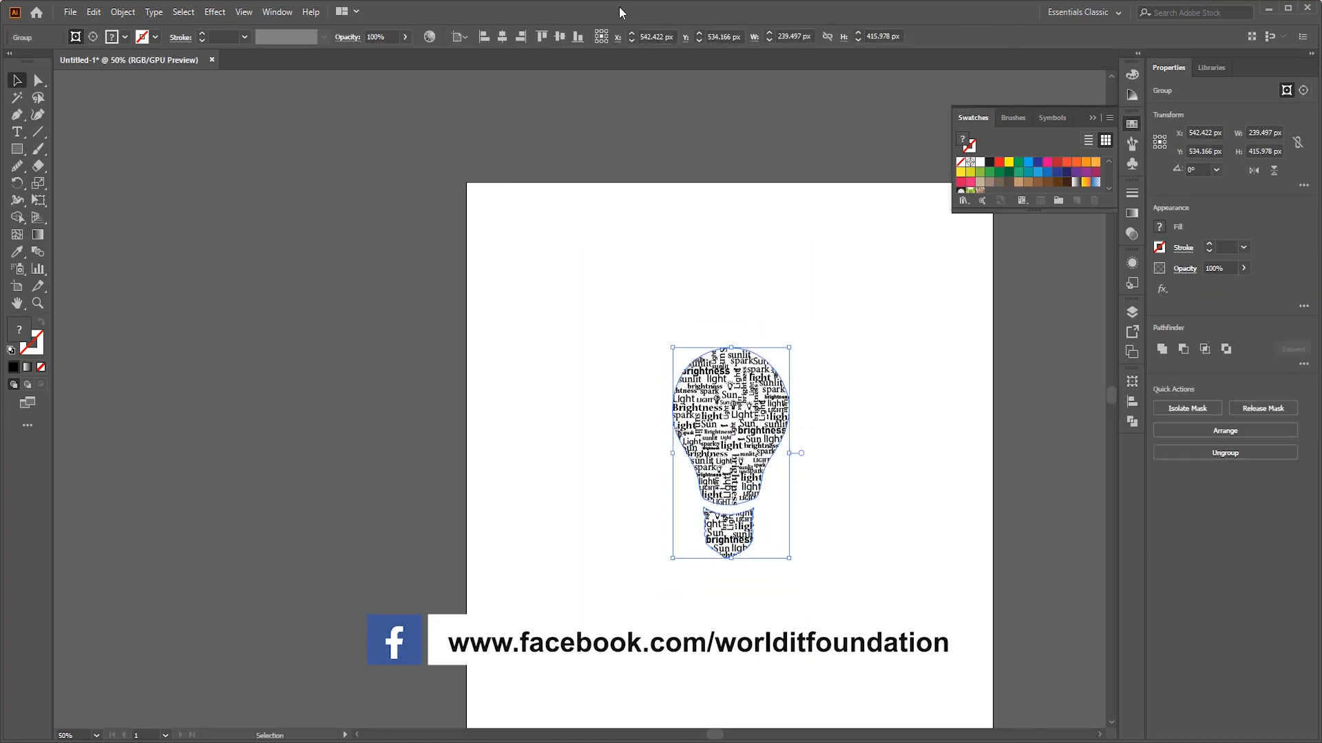
left_click(709, 210)
key("ctrl+0")
scroll(647, 406, "up", 3)
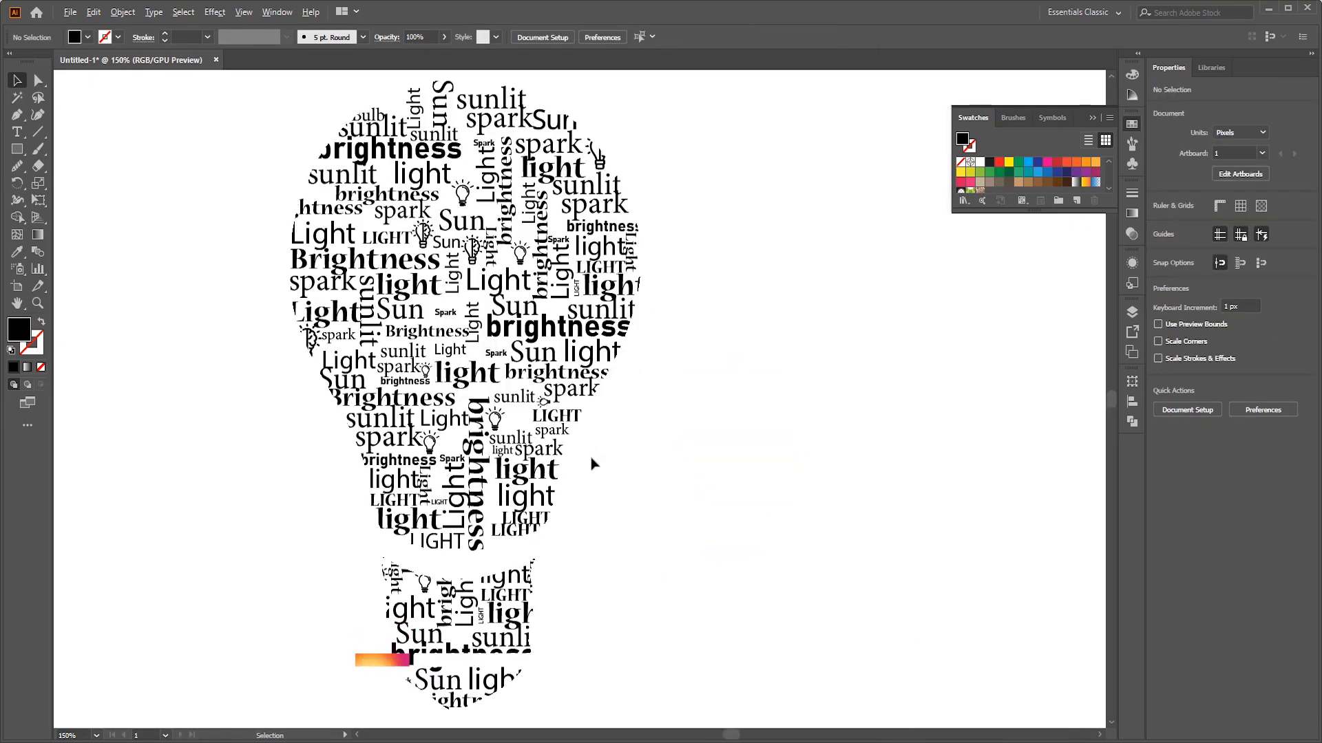
scroll(575, 477, "down", 1)
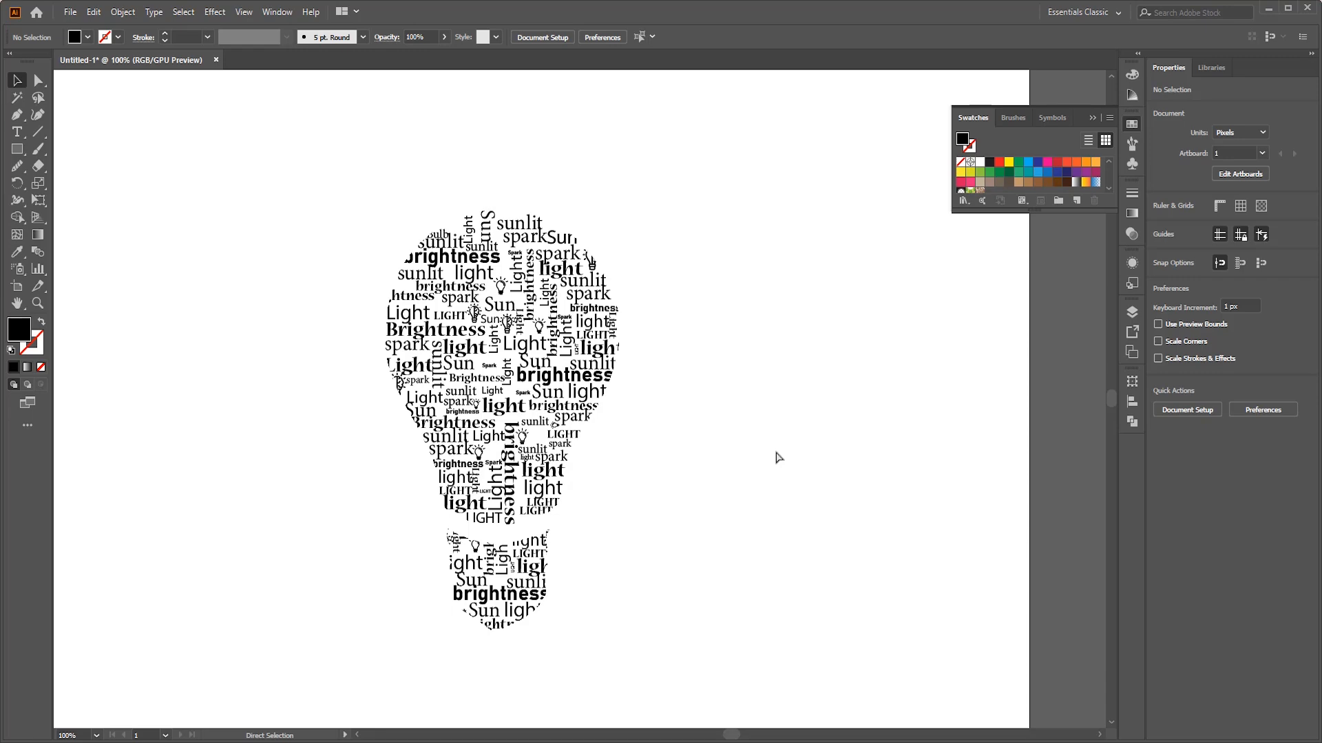
scroll(776, 457, "left", 1)
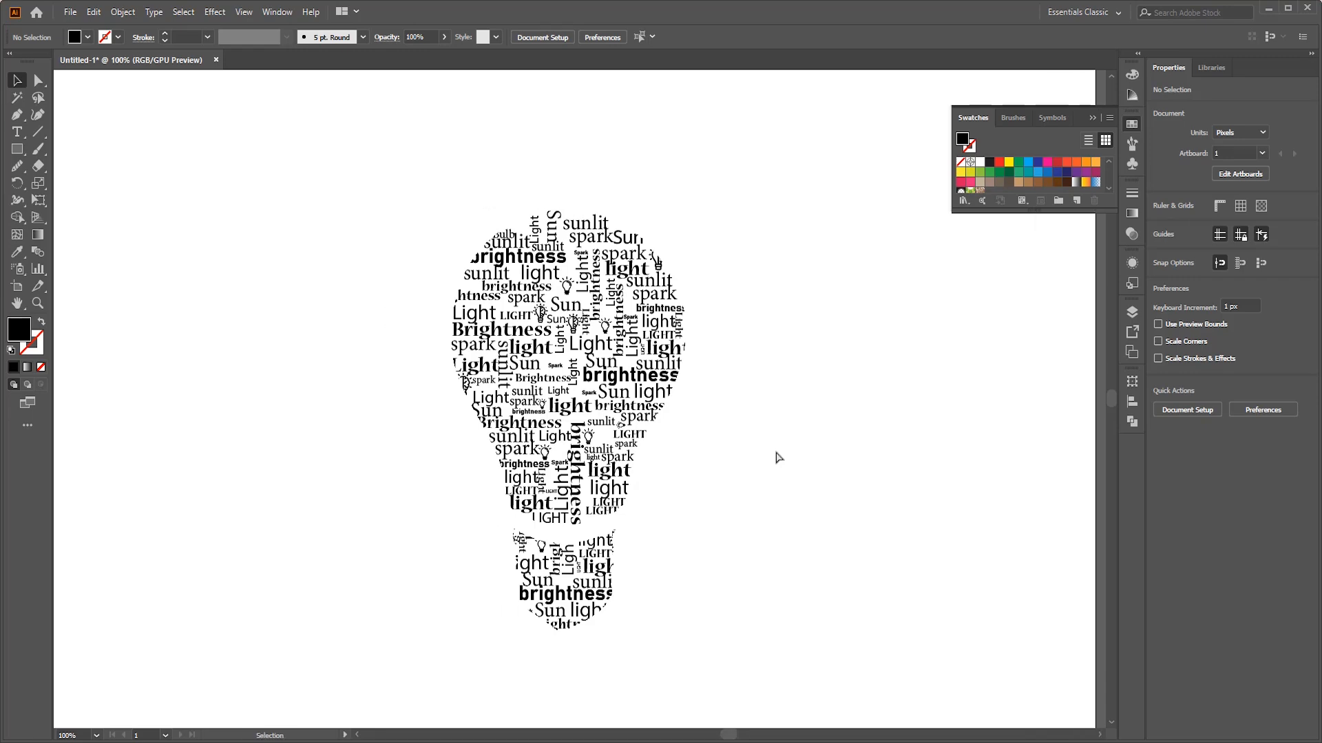